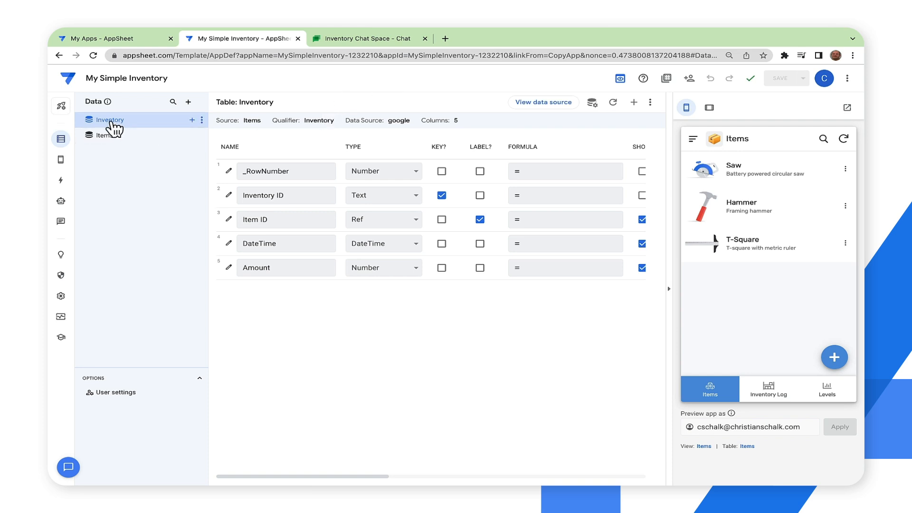
- Move the My Simple Inventory app to the deployed state
left_click(63, 107)
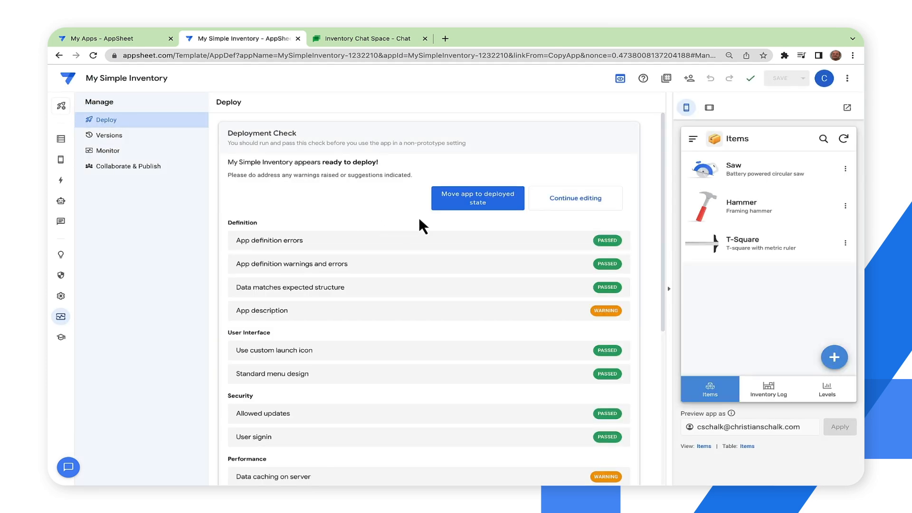
left_click(485, 195)
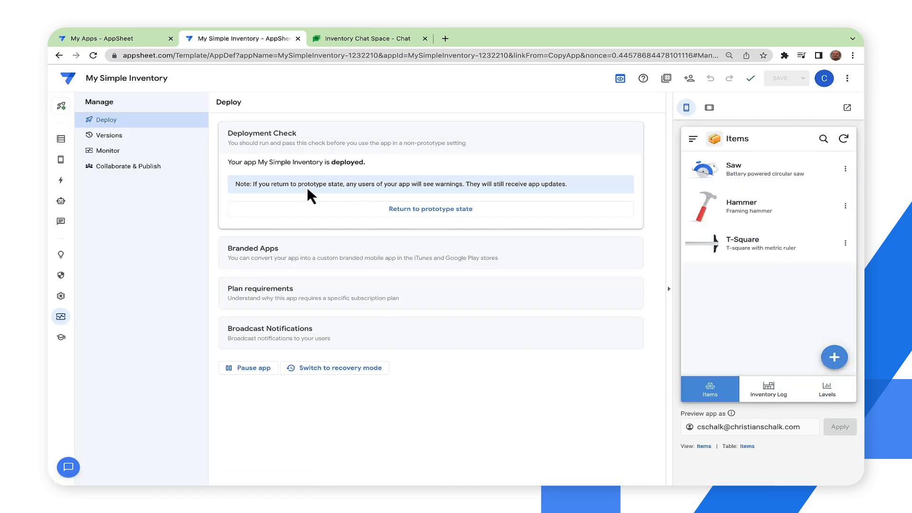
- Create a Chat app for My Simple Inventory and enable it, accepting the Google terms
left_click(61, 222)
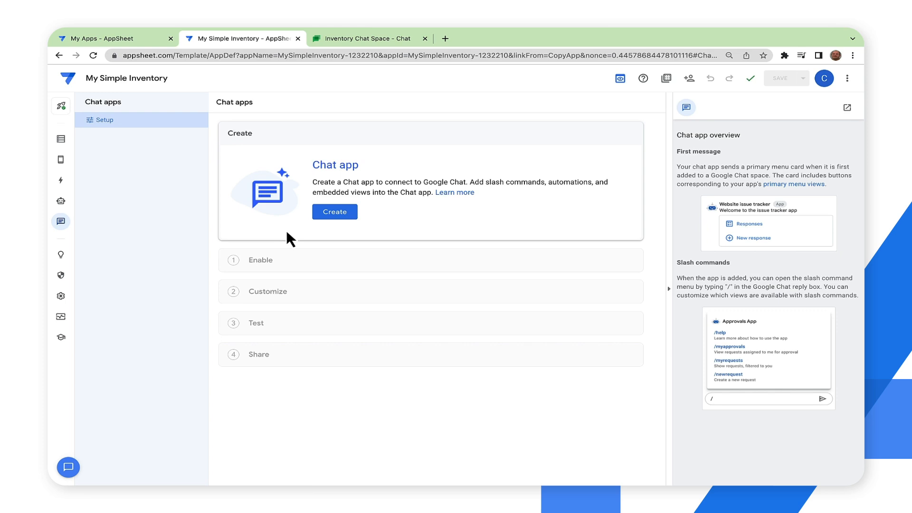
left_click(337, 213)
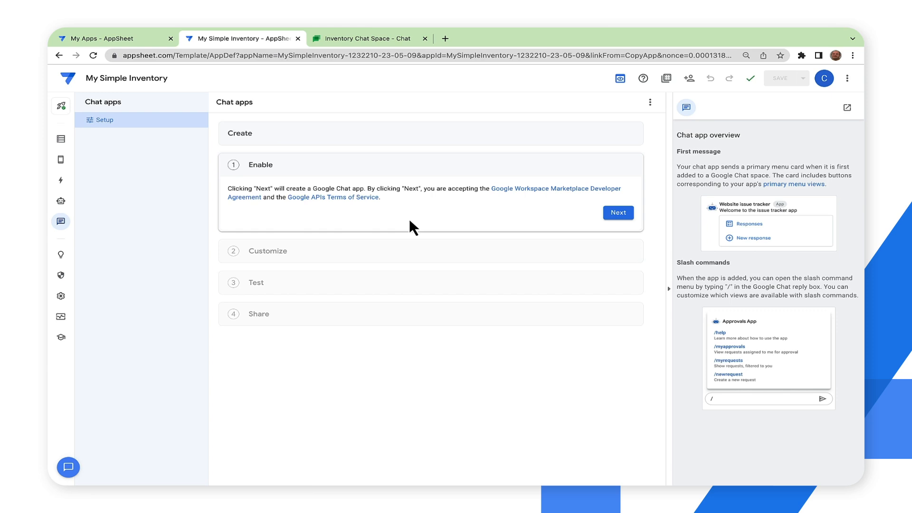
left_click(615, 213)
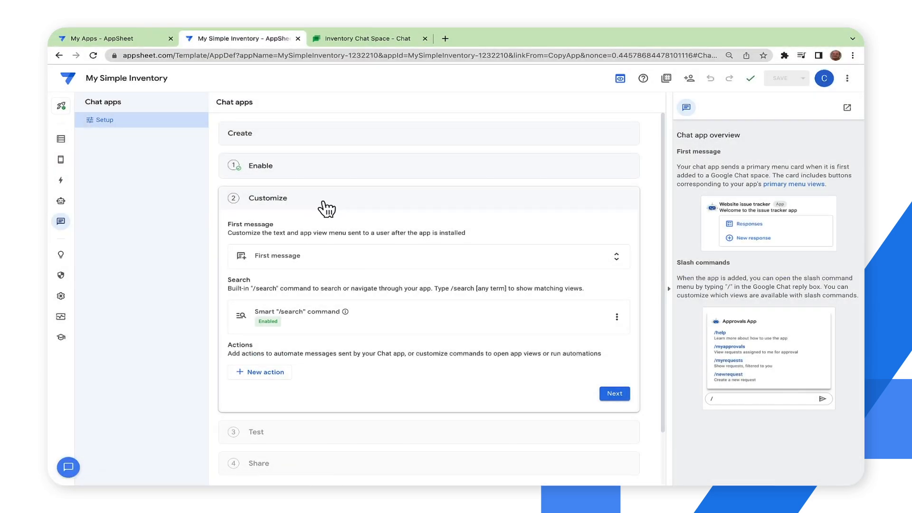
- Change the app name in the Chat app's first message text so it reads "Hello, I'm Awesome Inventory. What would you like to see?"
left_click(283, 259)
left_click_drag(279, 295, 314, 295)
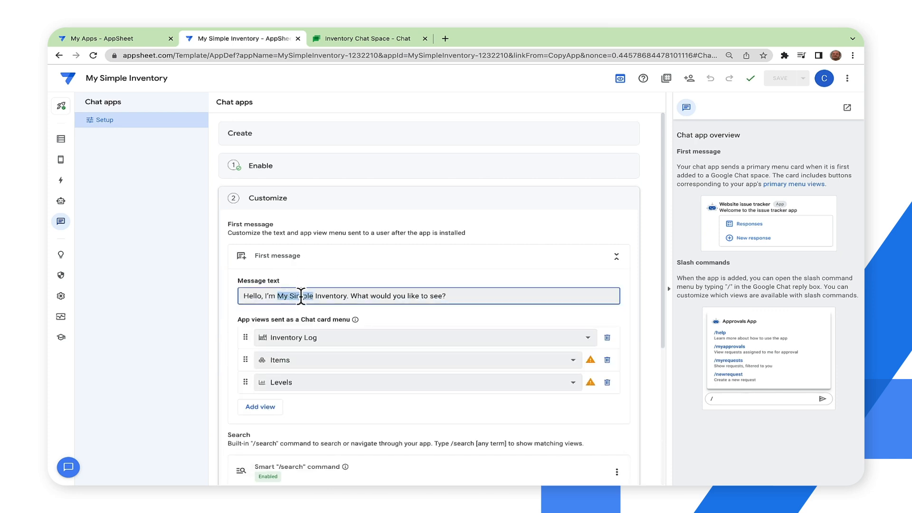
type("Awesome")
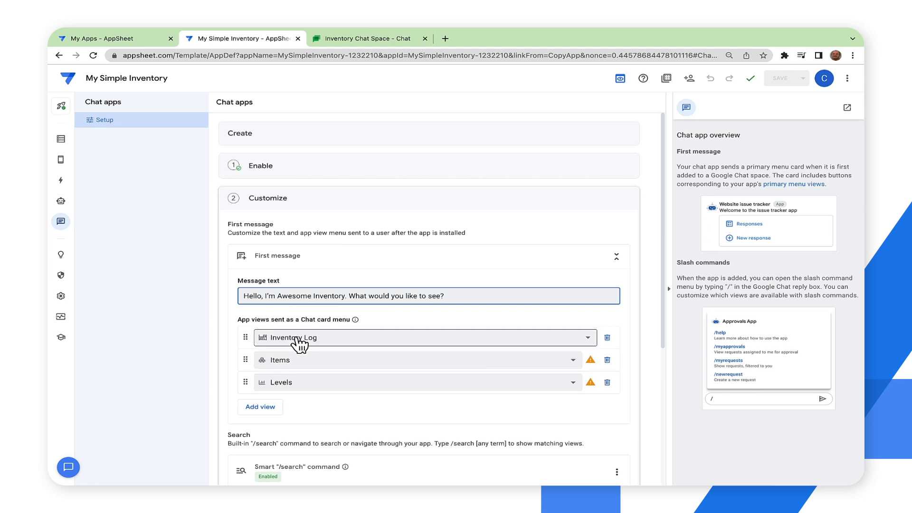
- Remove the Items and Levels views from the first message's Chat card menu
left_click(592, 360)
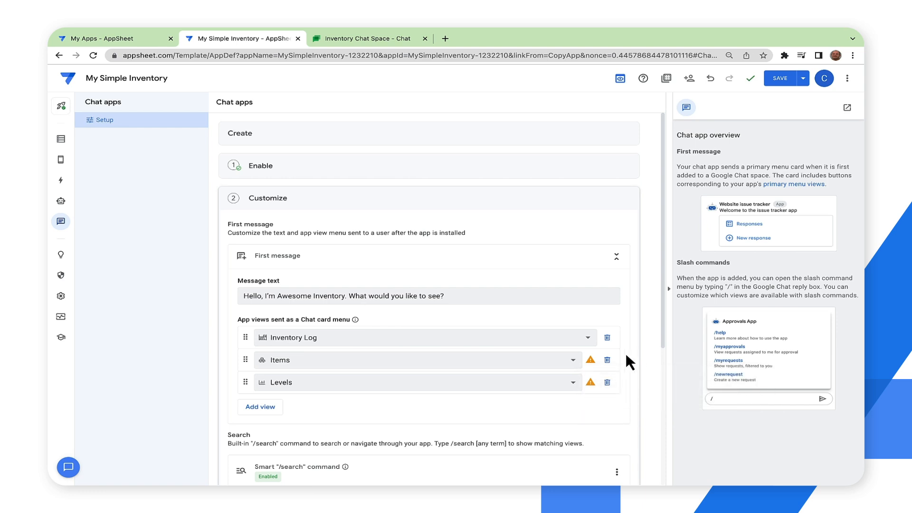
left_click(607, 361)
left_click(607, 359)
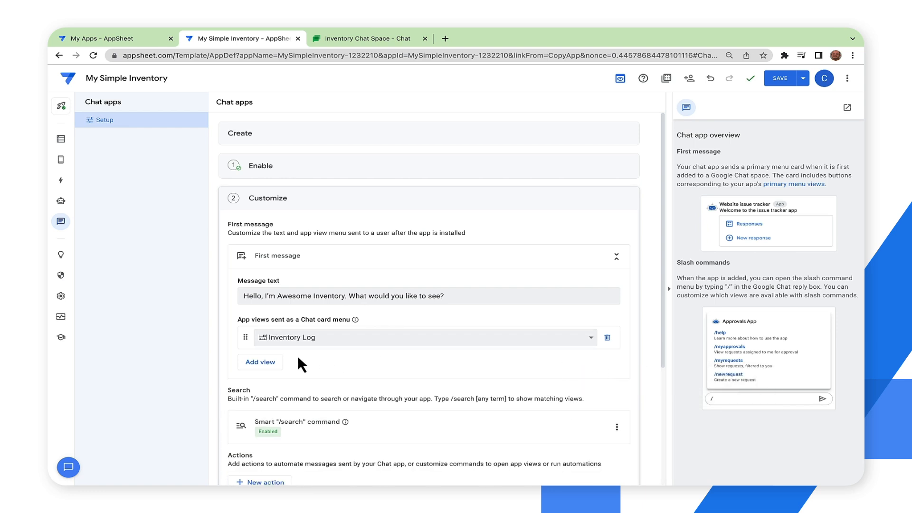
- Add the Inventory_Form and Items_Form views to the first message's Chat card menu
left_click(266, 361)
left_click(267, 361)
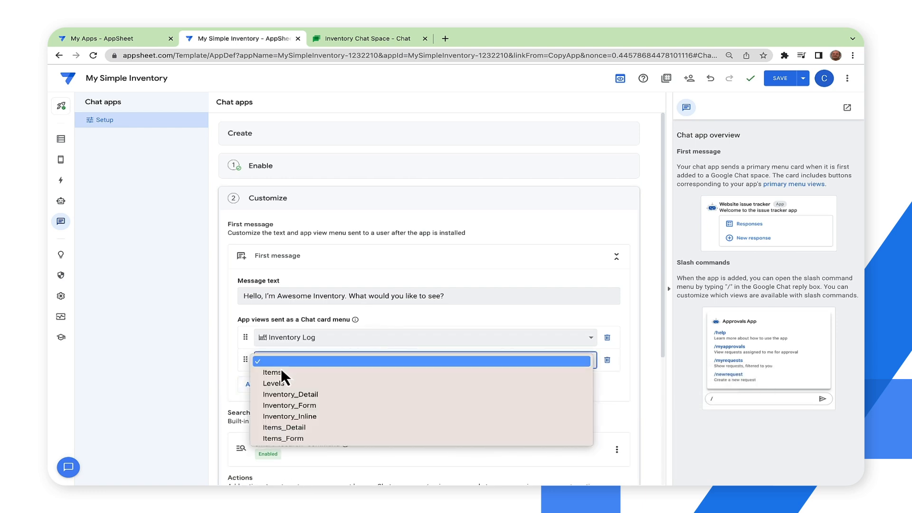
left_click(276, 403)
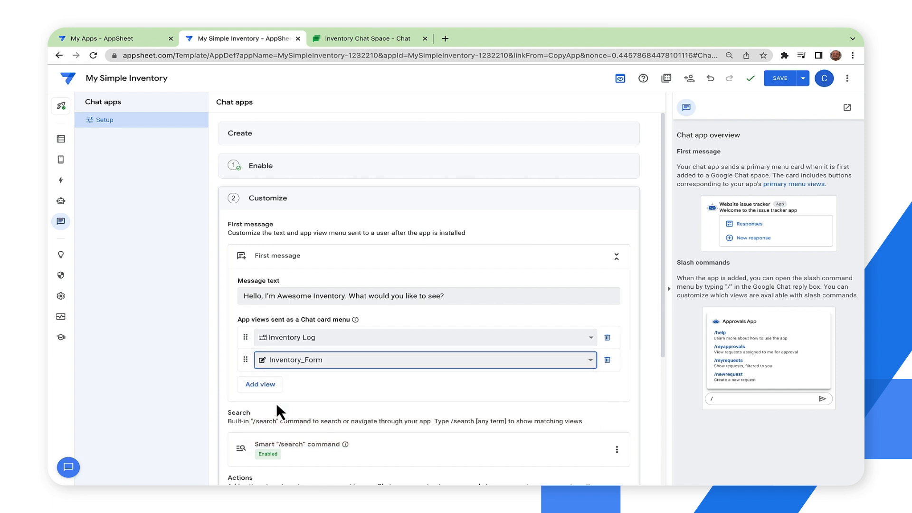
left_click(265, 385)
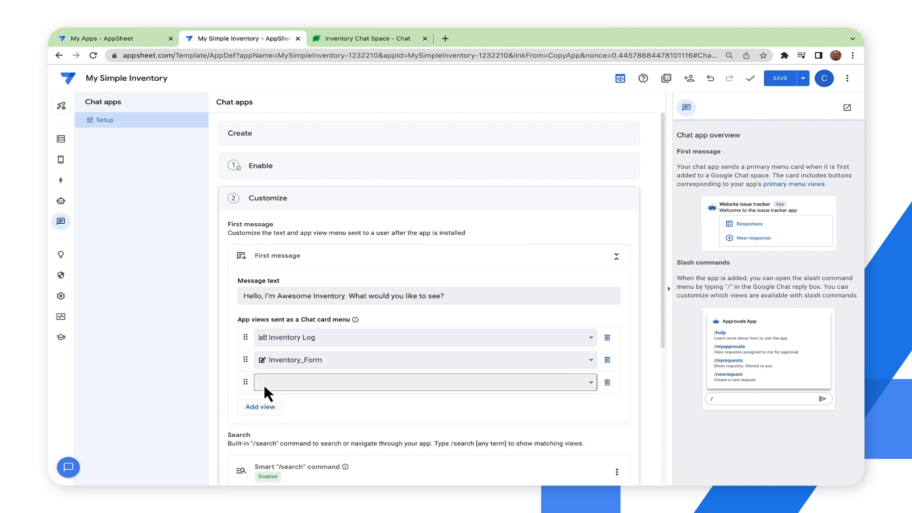
left_click(264, 383)
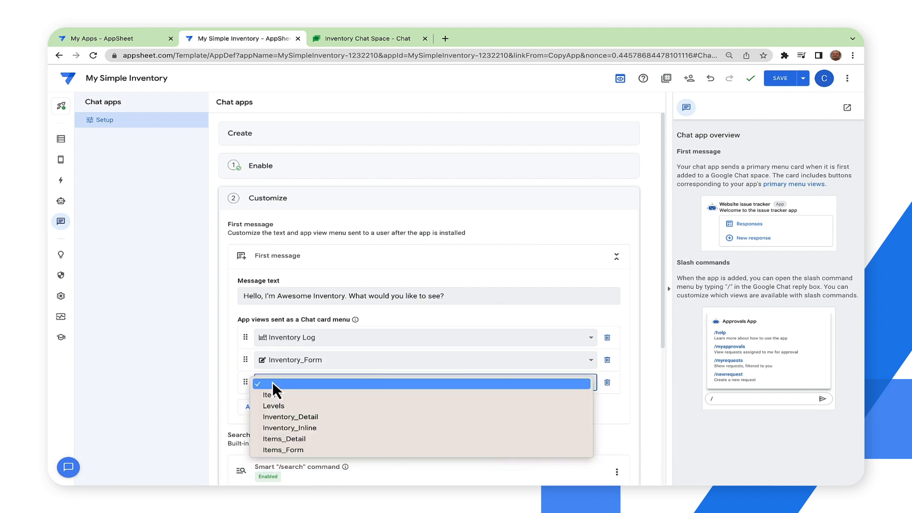
left_click(287, 448)
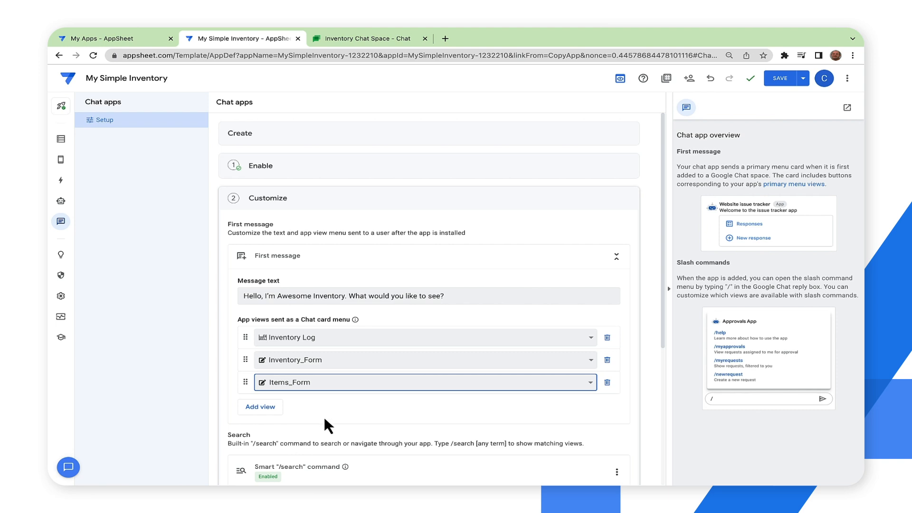
- Add a new slash command action to the Chat app that opens an app view
scroll(379, 365, "down", 1)
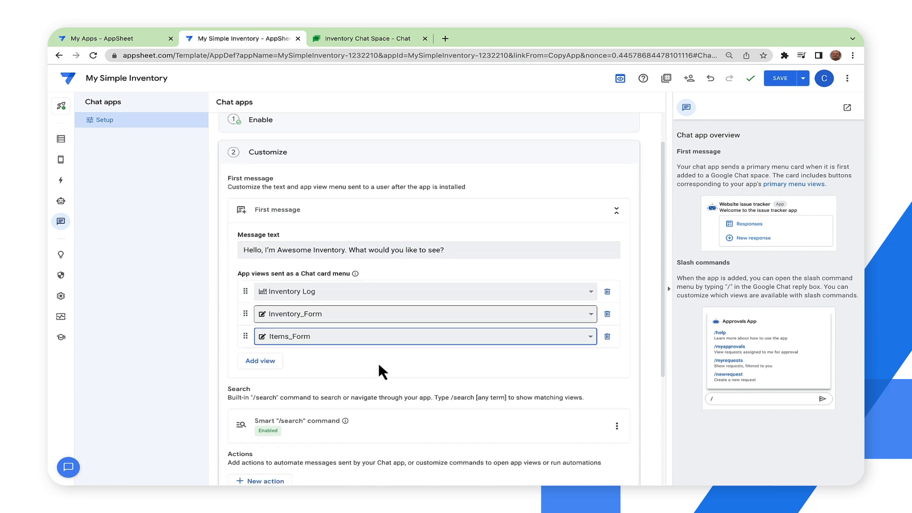
scroll(378, 363, "down", 1)
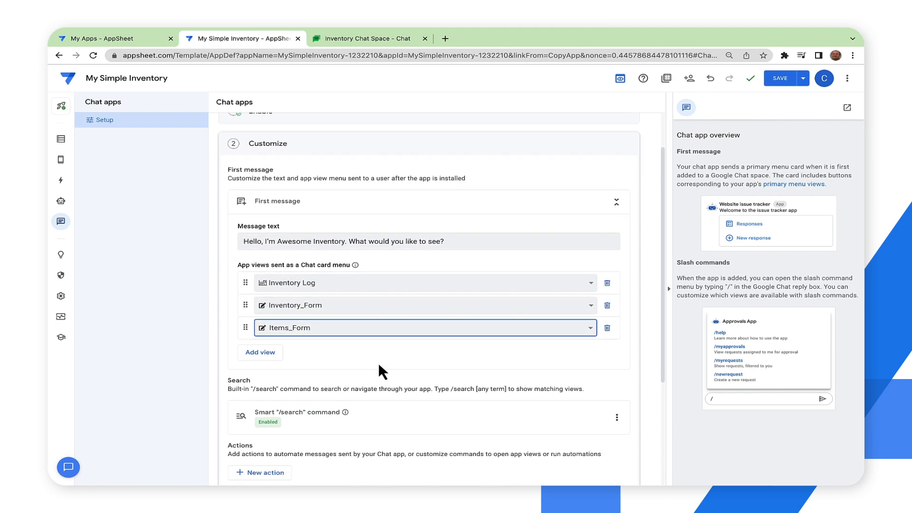
scroll(378, 363, "down", 1)
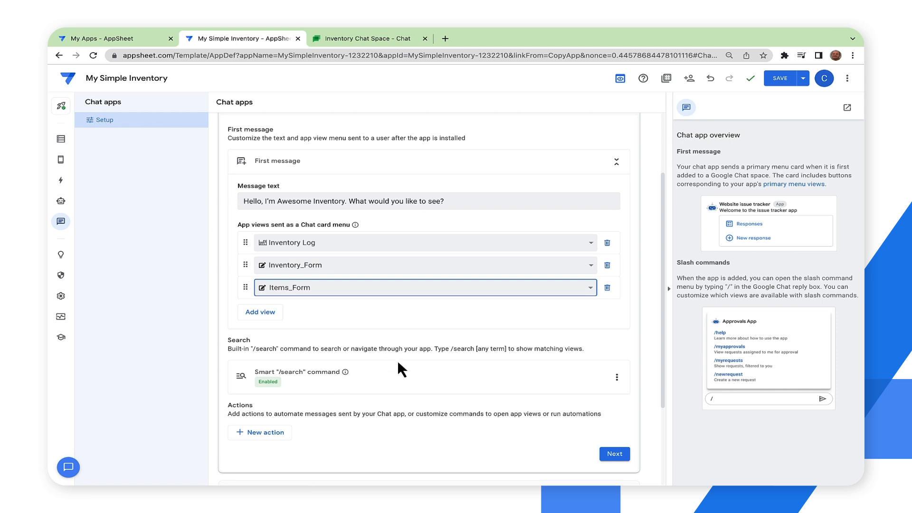
scroll(398, 363, "down", 1)
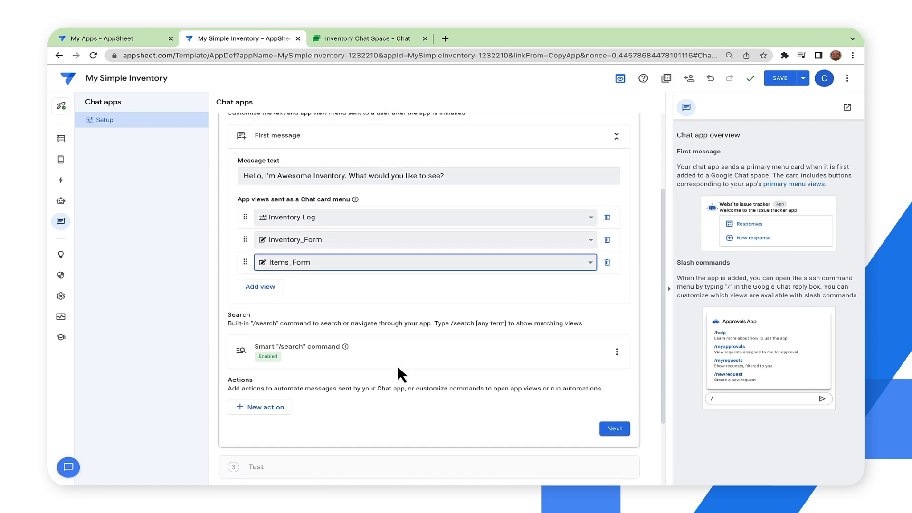
scroll(402, 375, "down", 1)
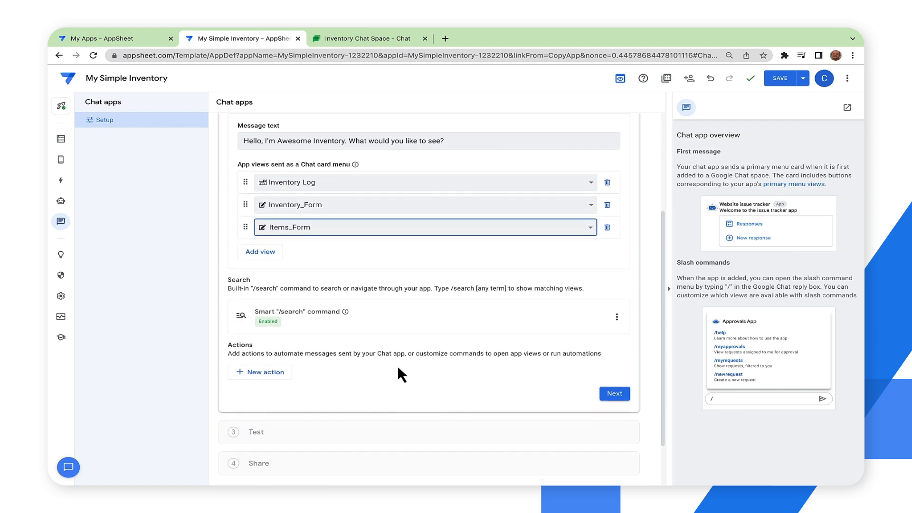
left_click(276, 372)
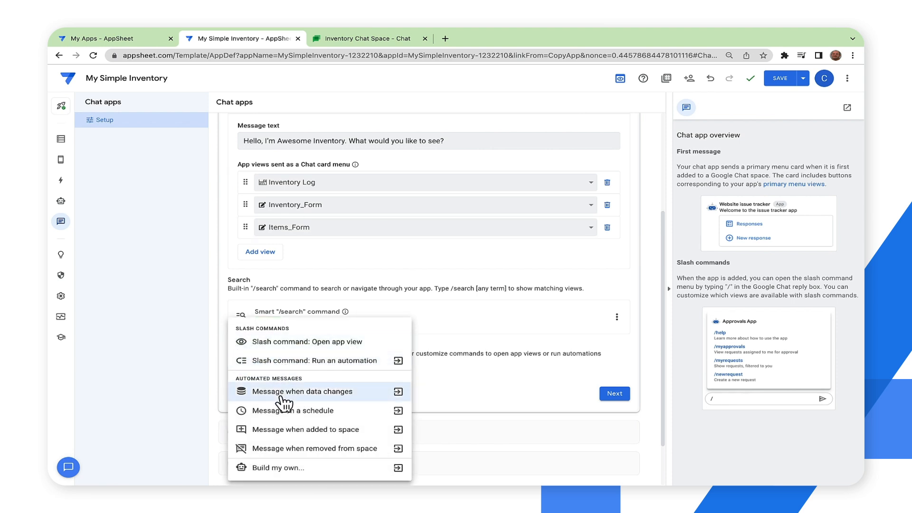
left_click(290, 342)
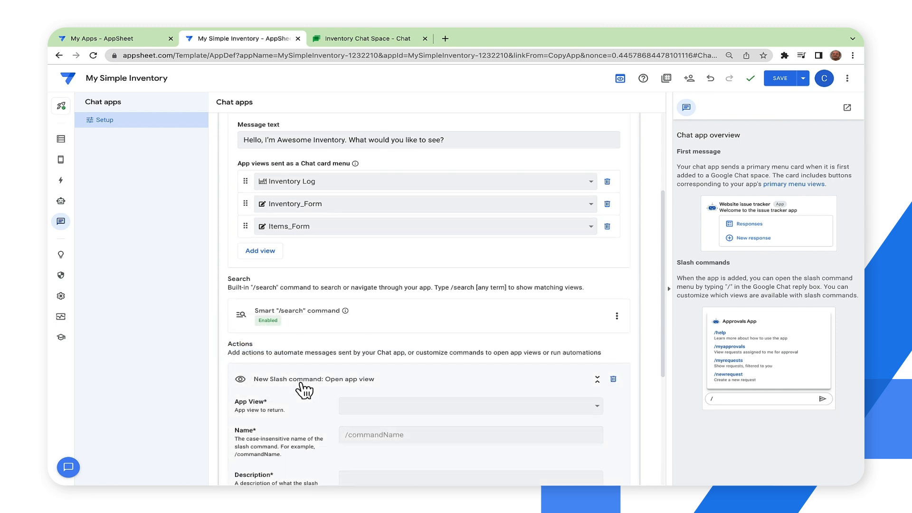
- Set the slash command's app view to Inventory Log, its name to /log and its description to "Show Log"
scroll(301, 383, "down", 1)
left_click(358, 356)
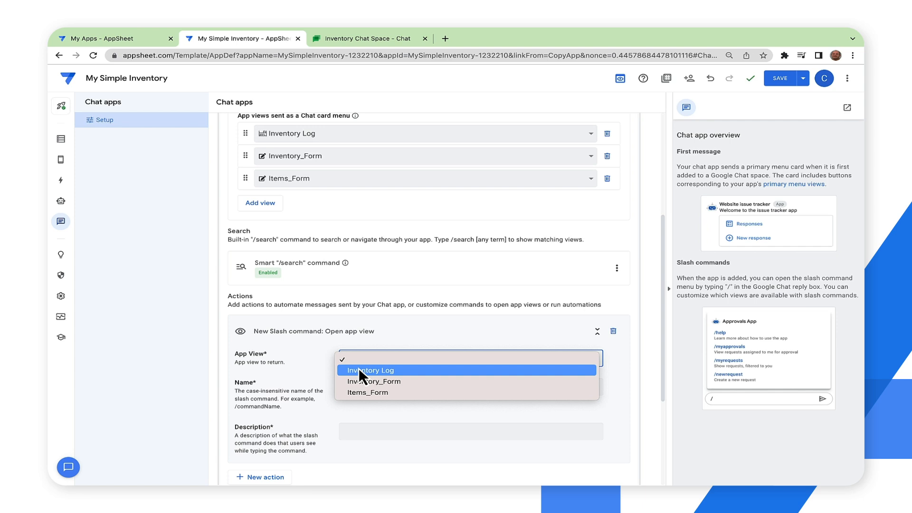
left_click(360, 371)
left_click(354, 387)
type("/log")
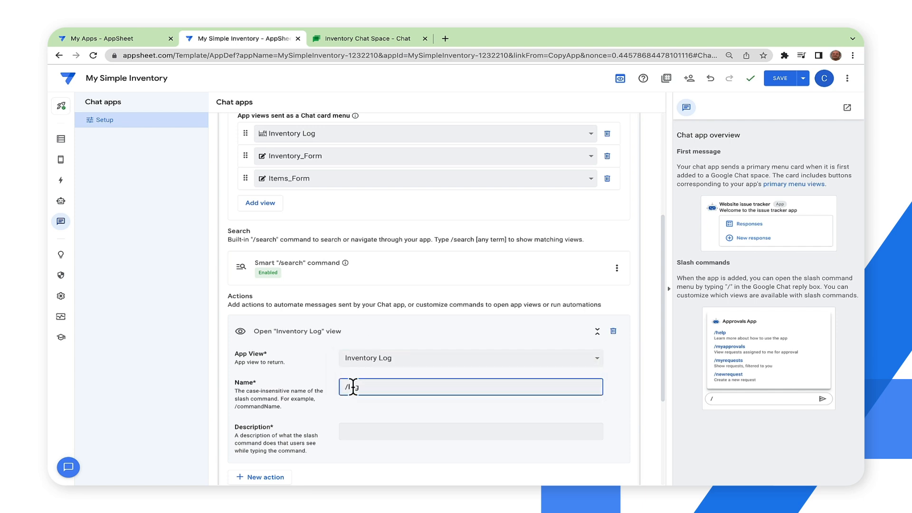
left_click(351, 426)
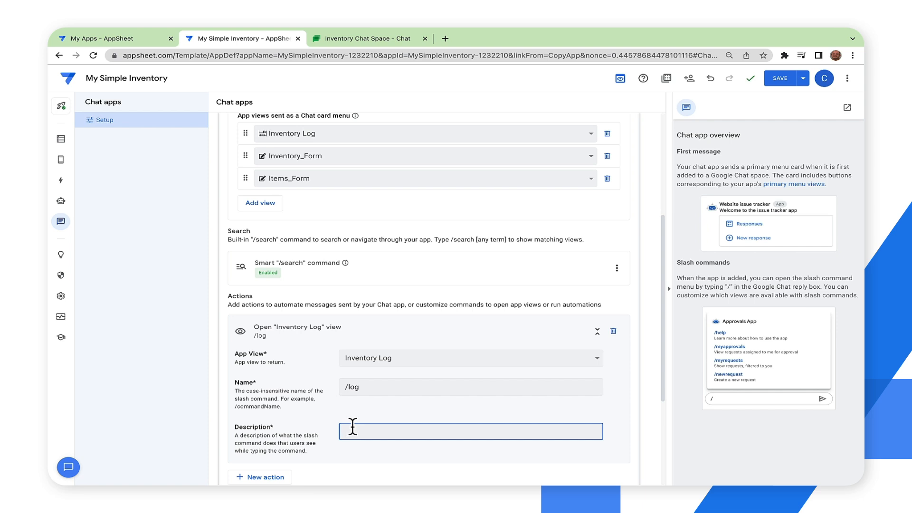
type("Show Log")
scroll(326, 428, "down", 1)
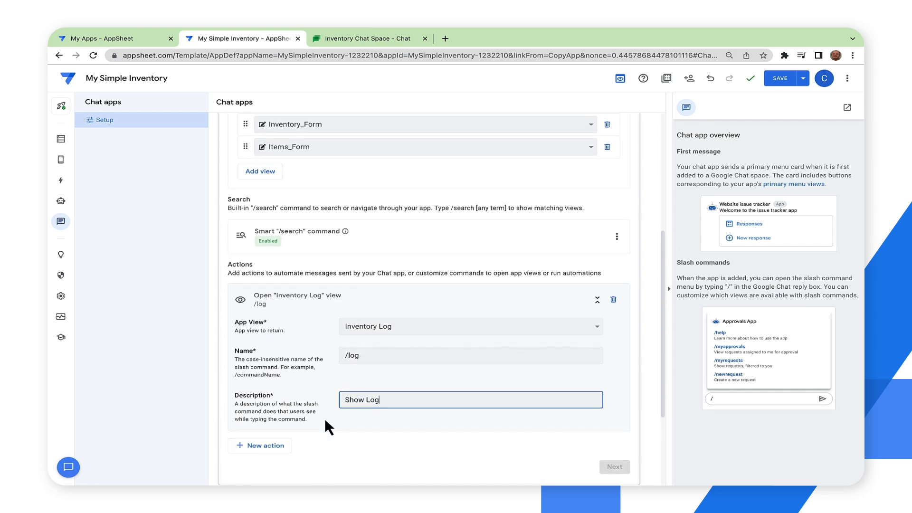
- Save the app and advance the Chat app setup from Customize to Test
left_click(782, 78)
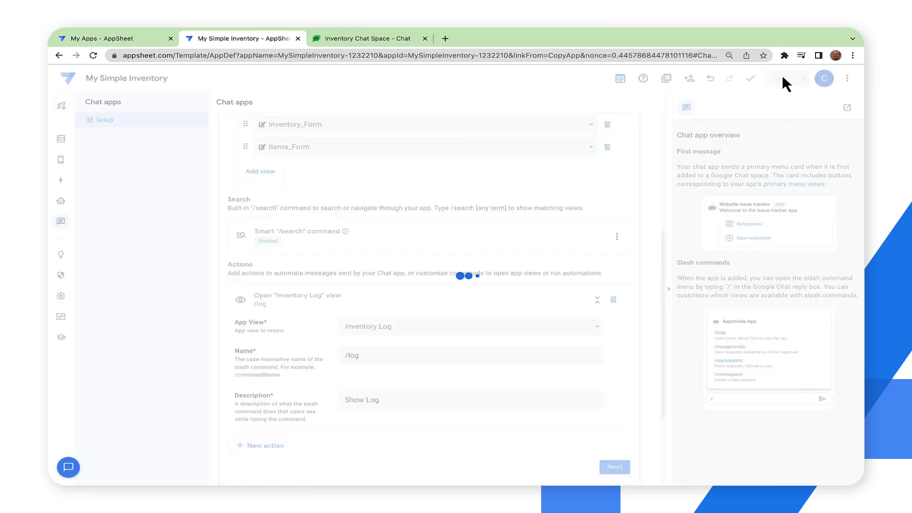
scroll(547, 245, "down", 2)
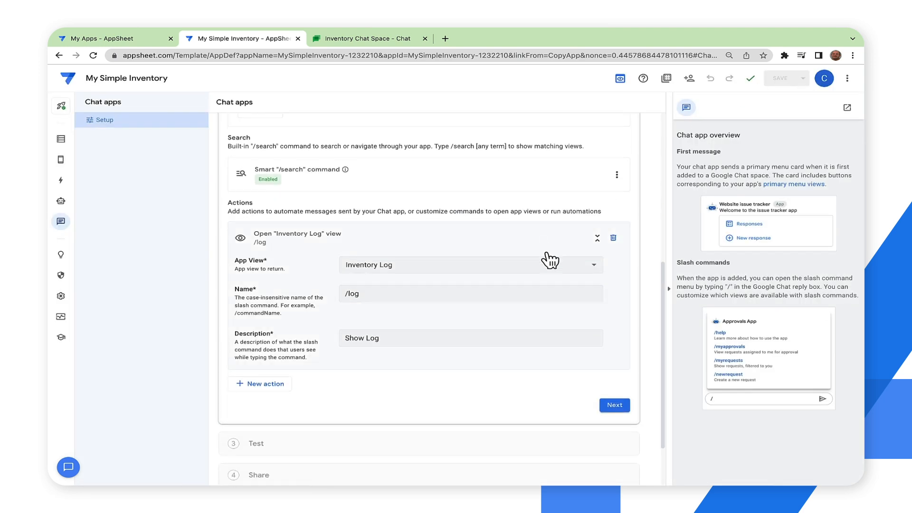
left_click(613, 405)
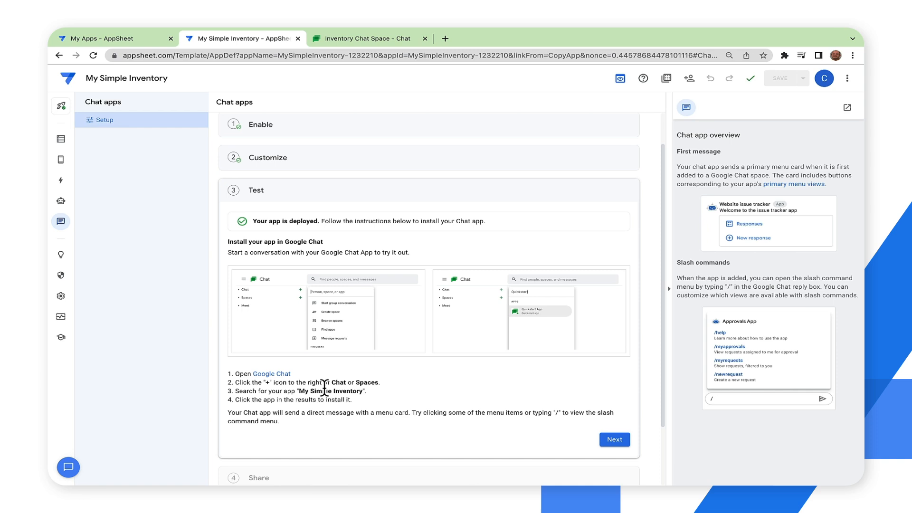
- Switch to Google Chat, find the My Simple Inventory app and start a direct chat with it
left_click(355, 40)
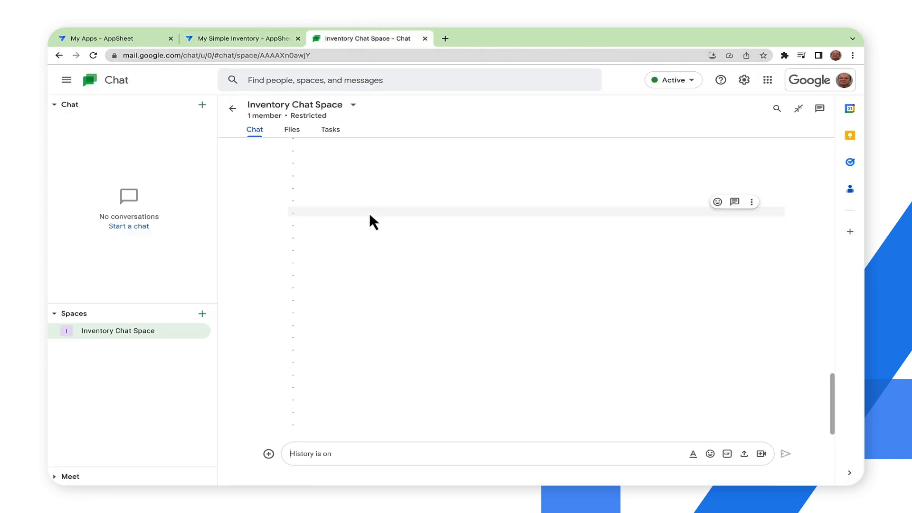
left_click(203, 106)
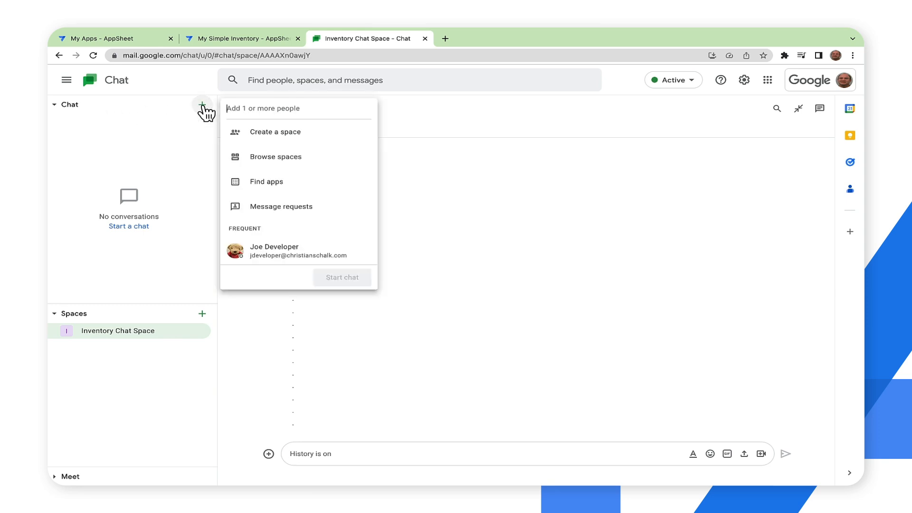
left_click(269, 181)
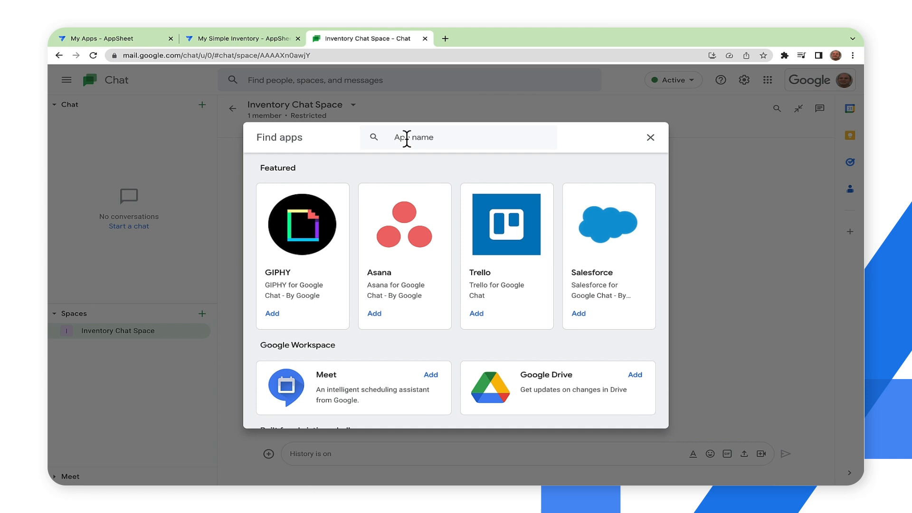
type("My Simple Inventor")
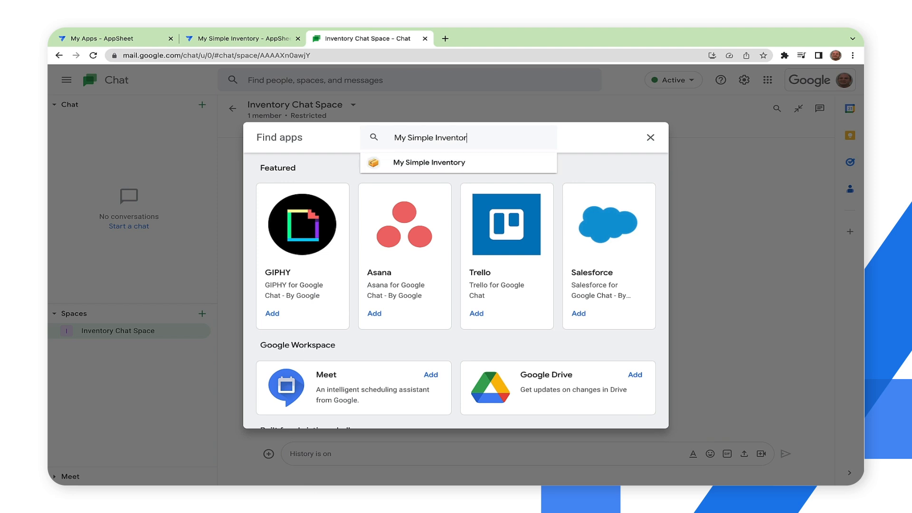
left_click(408, 159)
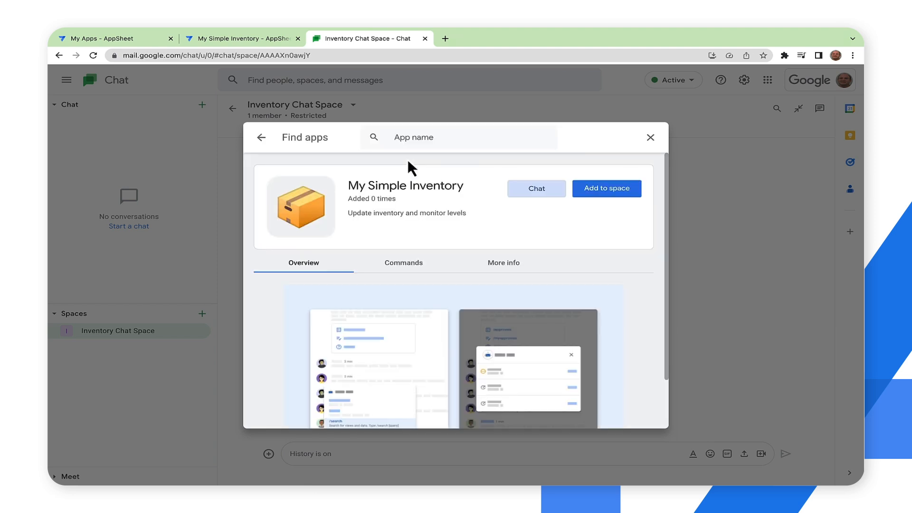
left_click(542, 189)
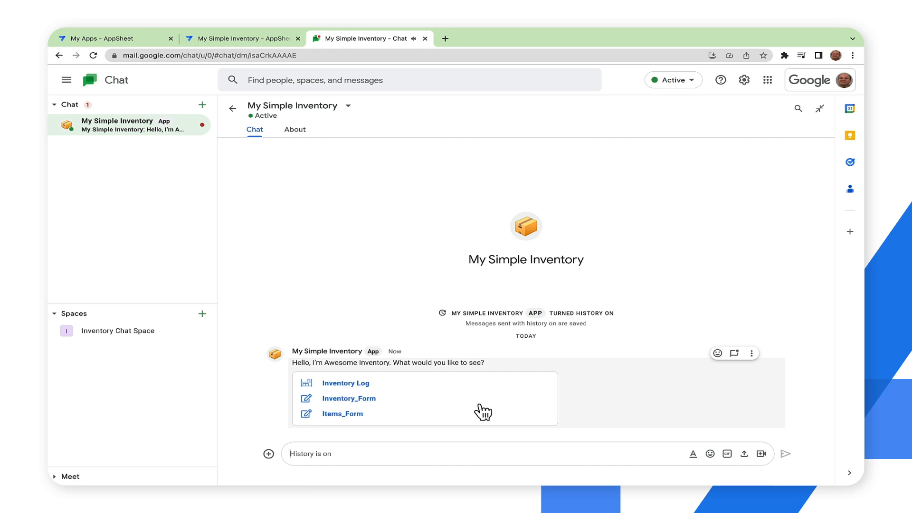
- Run the /search slash command for "saw" in the My Simple Inventory chat, view the item's details and close them
left_click(349, 454)
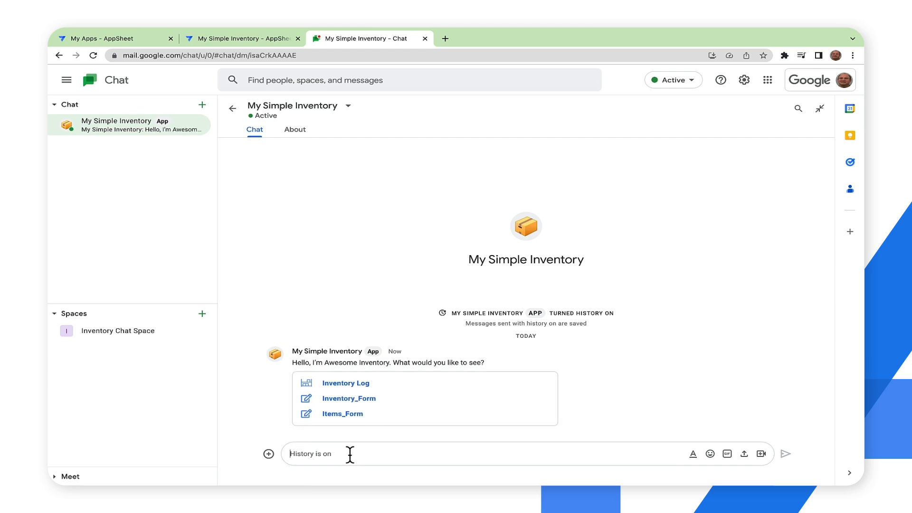
type("/")
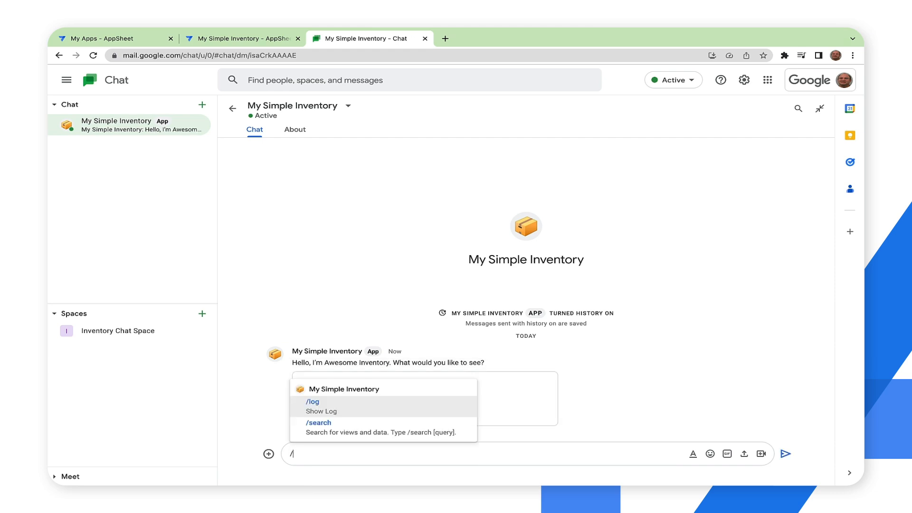
key("Down")
key("Return")
type("search s")
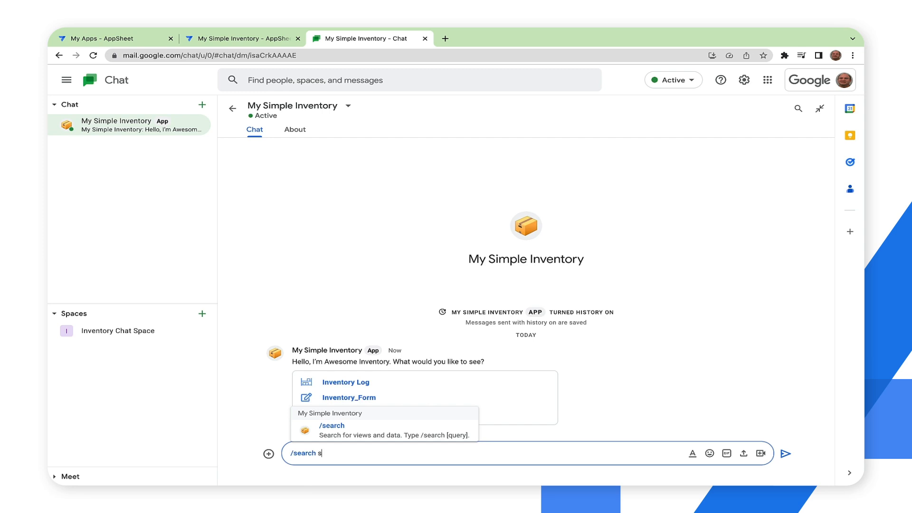
type("aw")
key("Return")
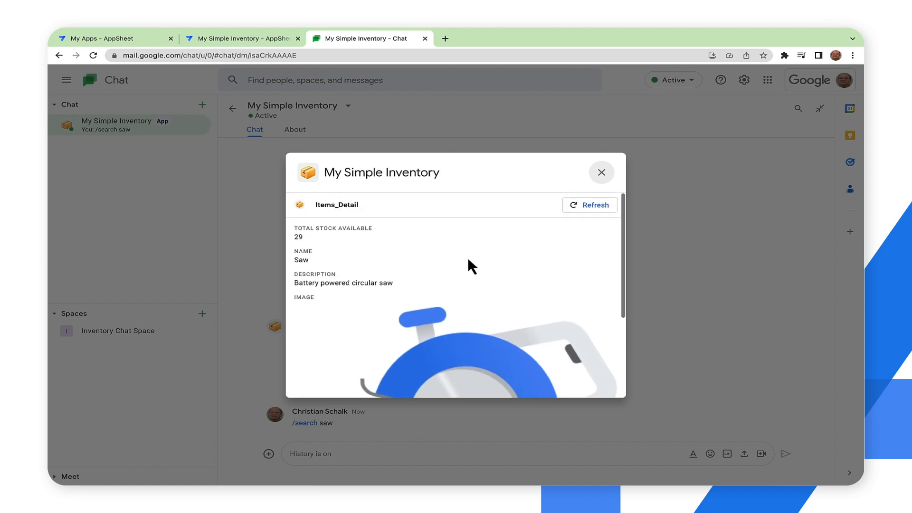
left_click(601, 174)
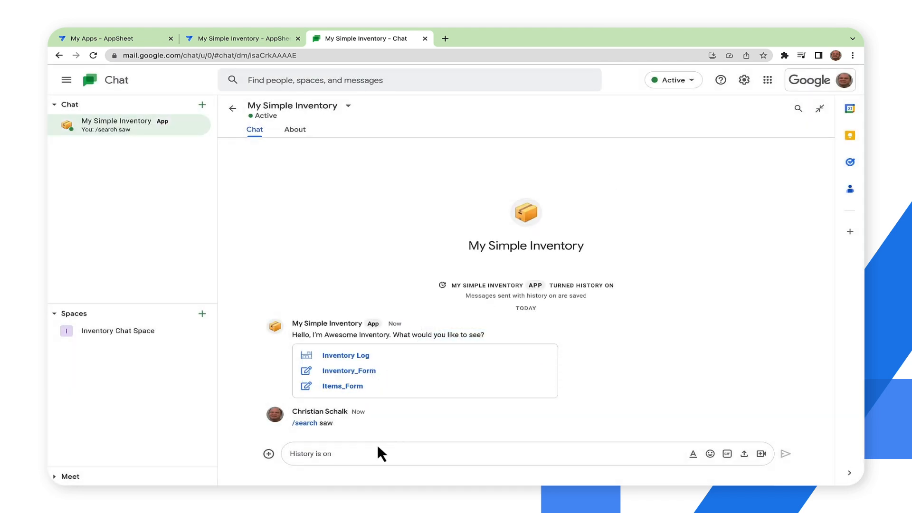
- Run the /log command, browse the inventory log, view the edit form of the 11/16/2020 Saw entry and close it without changes
left_click(342, 450)
type("/log")
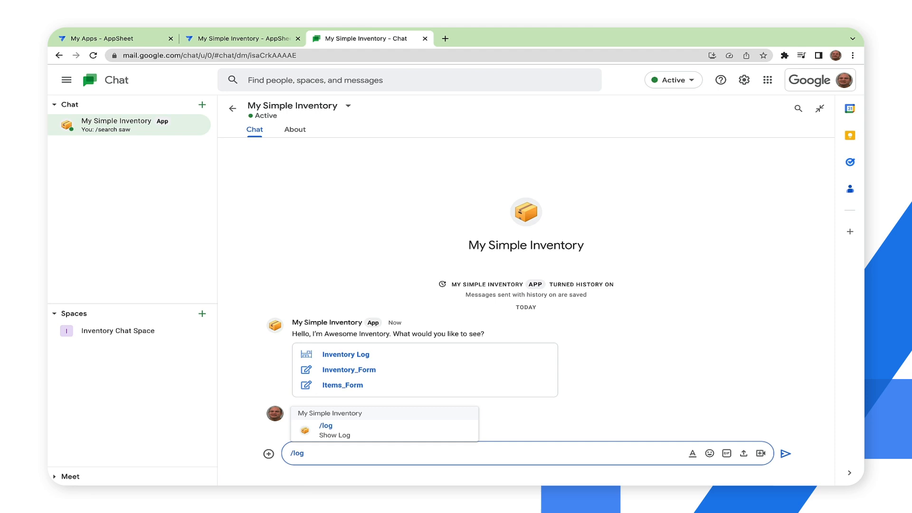
key("Return")
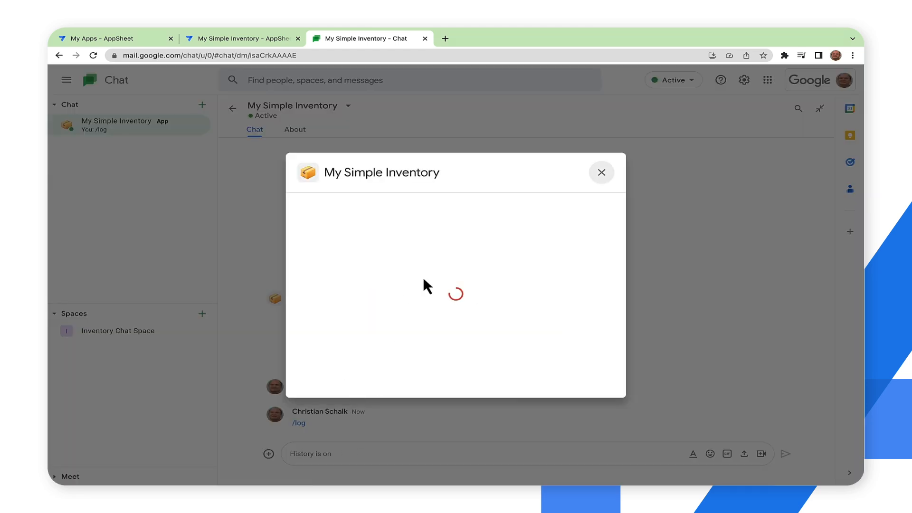
scroll(423, 278, "down", 1)
scroll(422, 277, "down", 5)
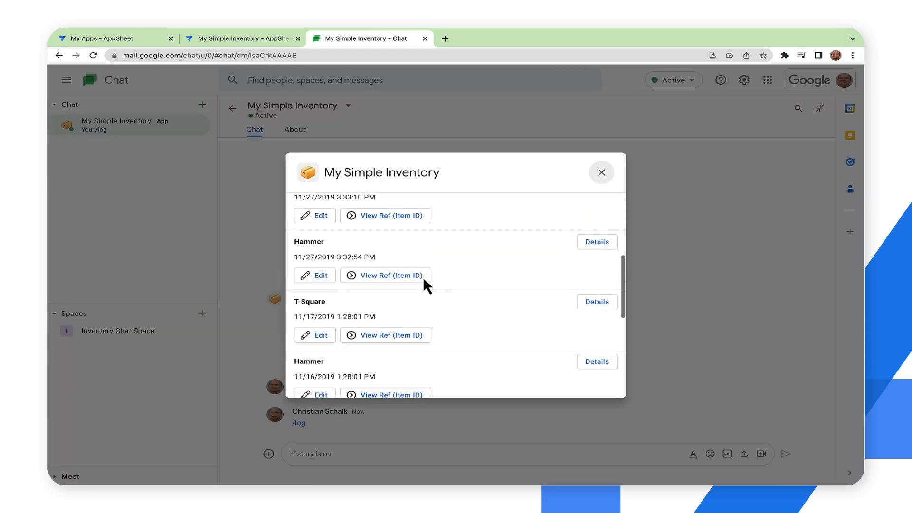
scroll(425, 280, "up", 5)
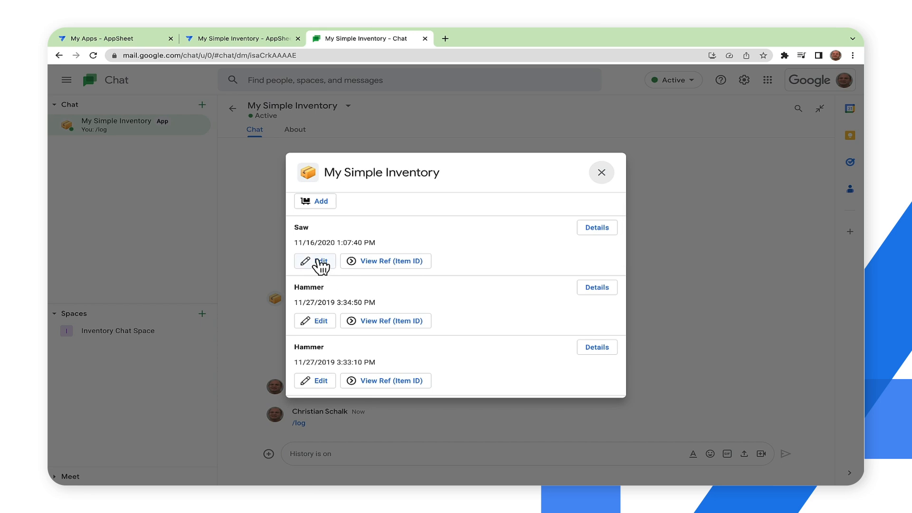
left_click(318, 262)
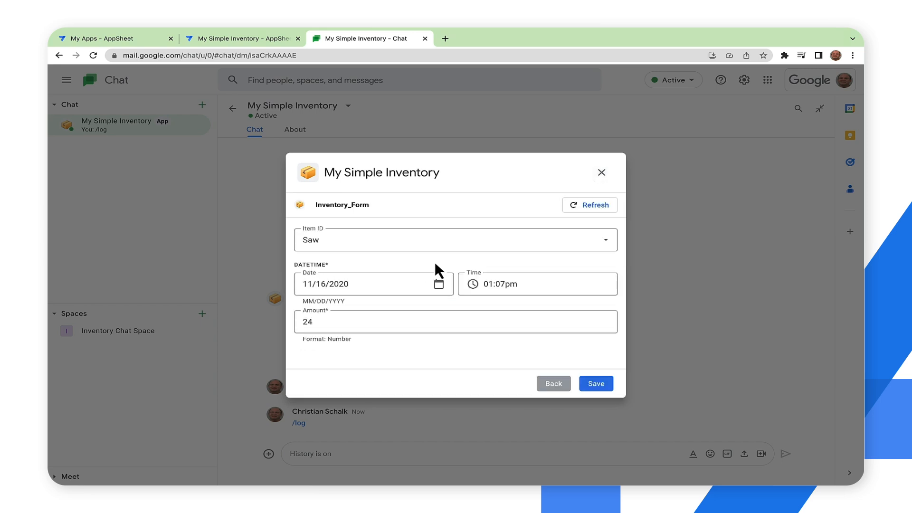
left_click(602, 175)
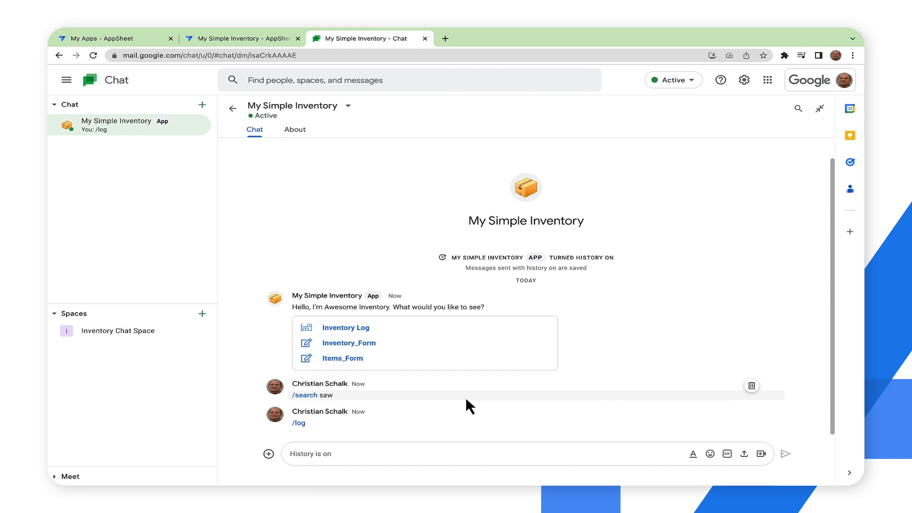
- Add the My Simple Inventory app to the Inventory Chat Space
left_click(114, 332)
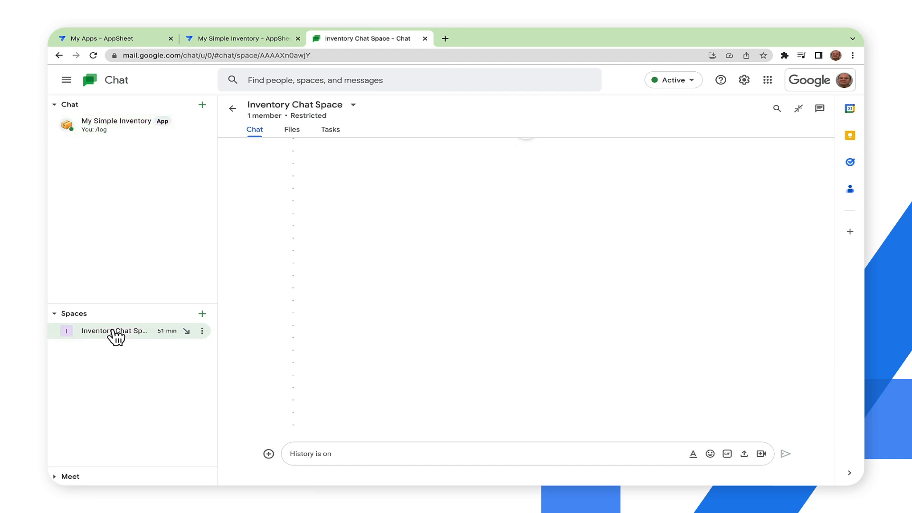
left_click(355, 108)
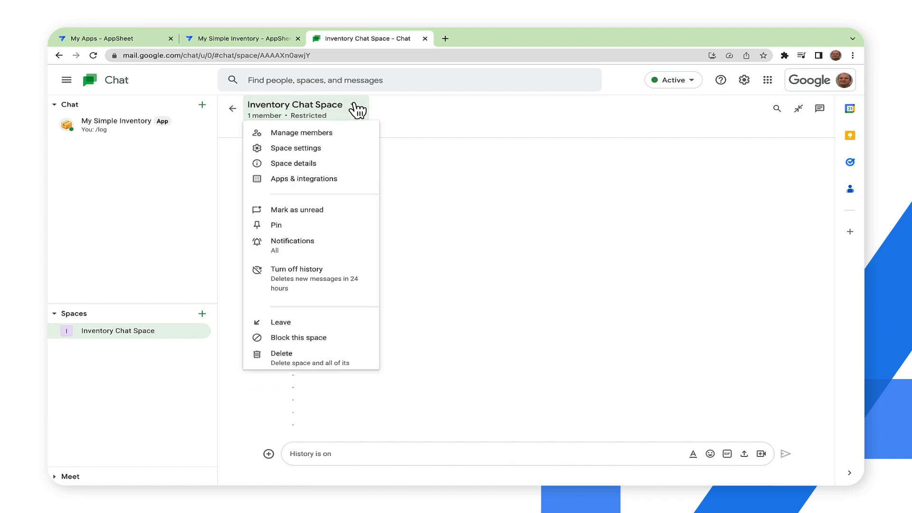
left_click(327, 185)
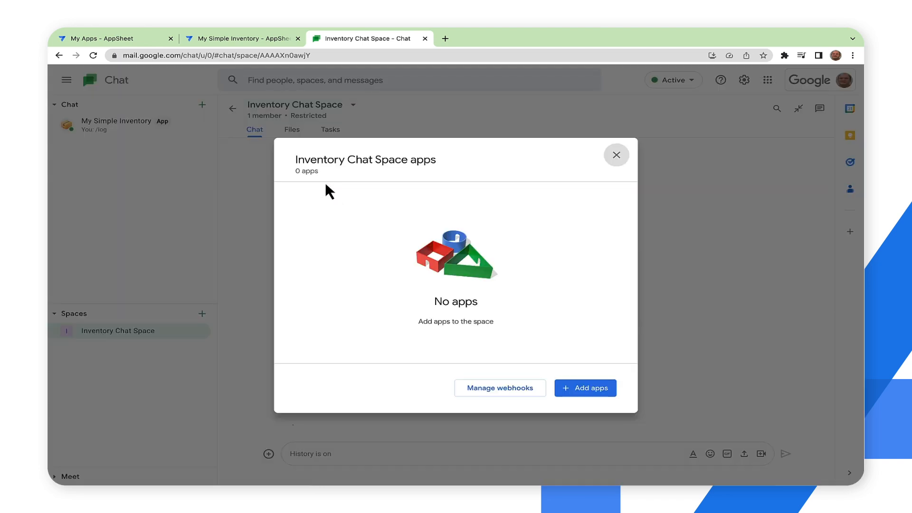
left_click(574, 383)
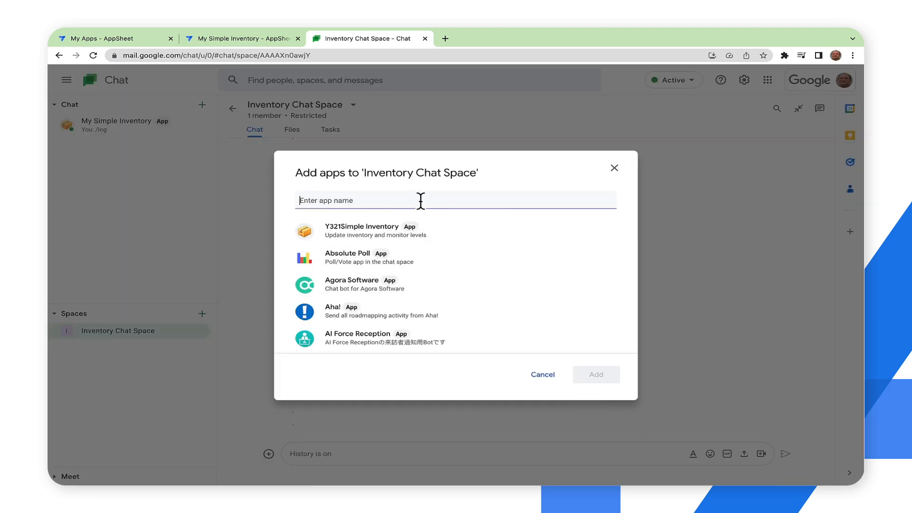
type("My S")
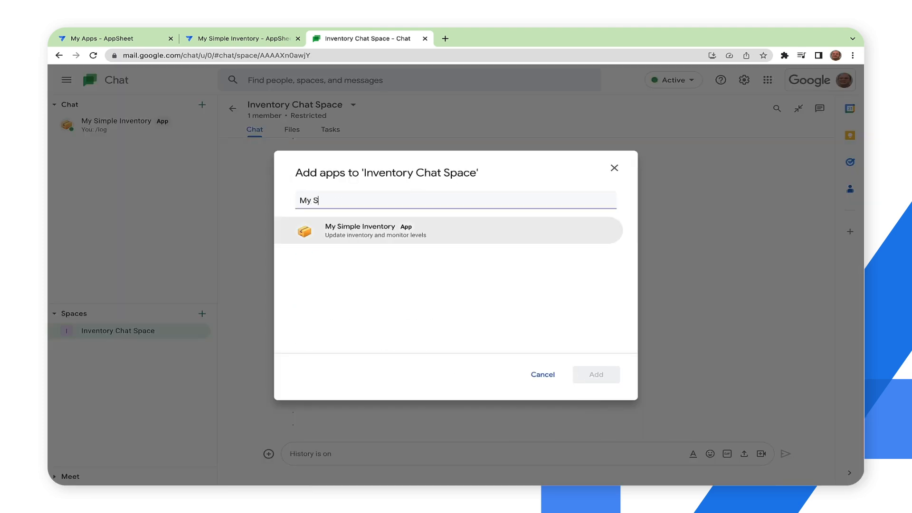
left_click(389, 228)
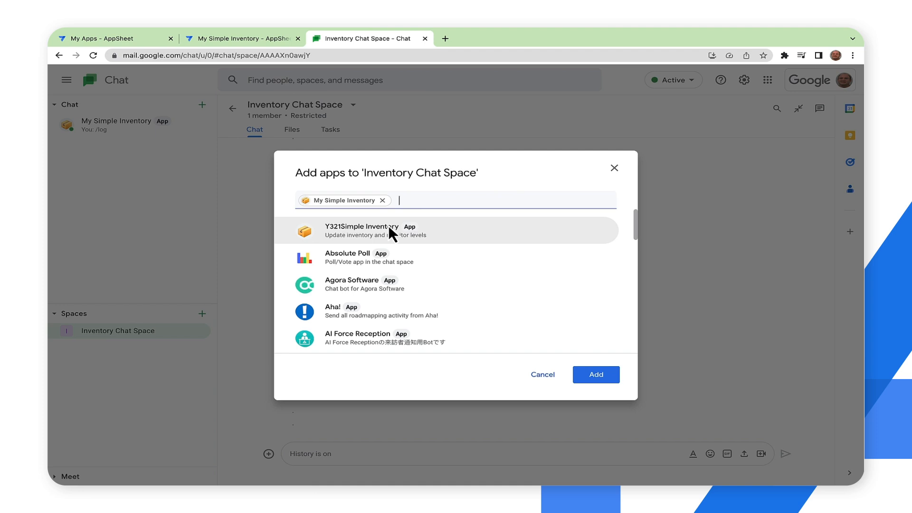
left_click(588, 373)
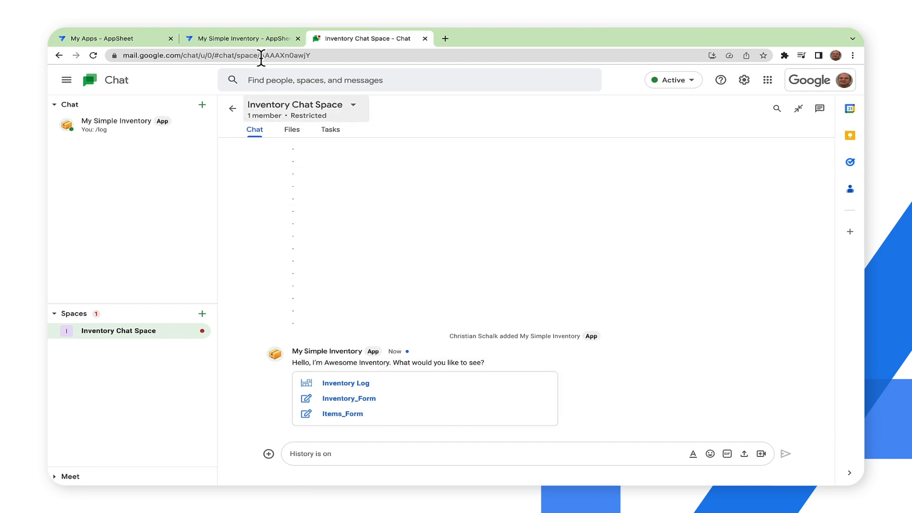
- Switch to the AppSheet editor and add a "Message when data changes" action in the Chat app's Customize section
left_click(256, 38)
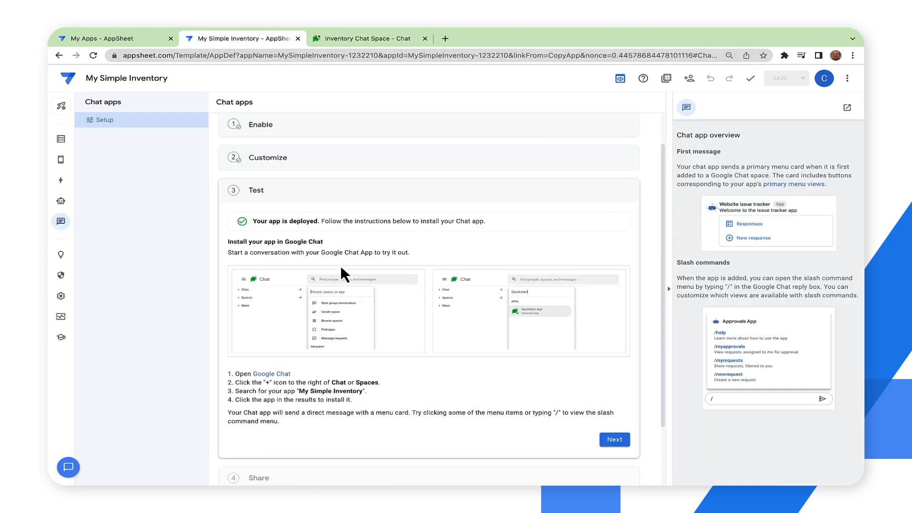
left_click(359, 170)
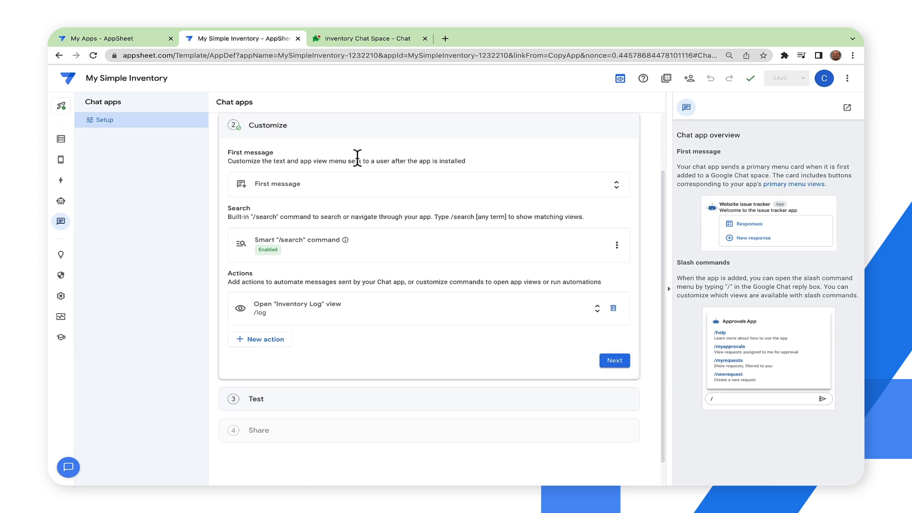
left_click(264, 339)
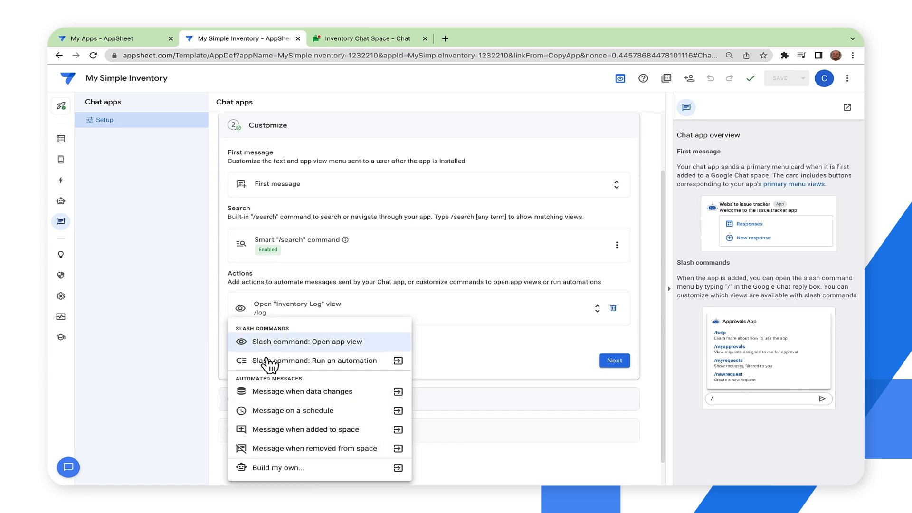
left_click(357, 391)
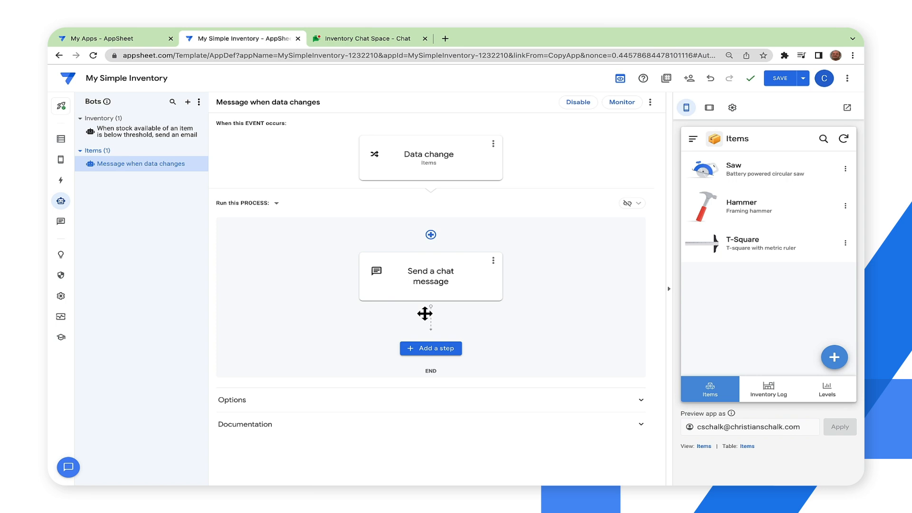
- Review the bot's data change event, and set its chat message task to selected chat spaces with Inventory Chat Space as recipient
left_click(470, 176)
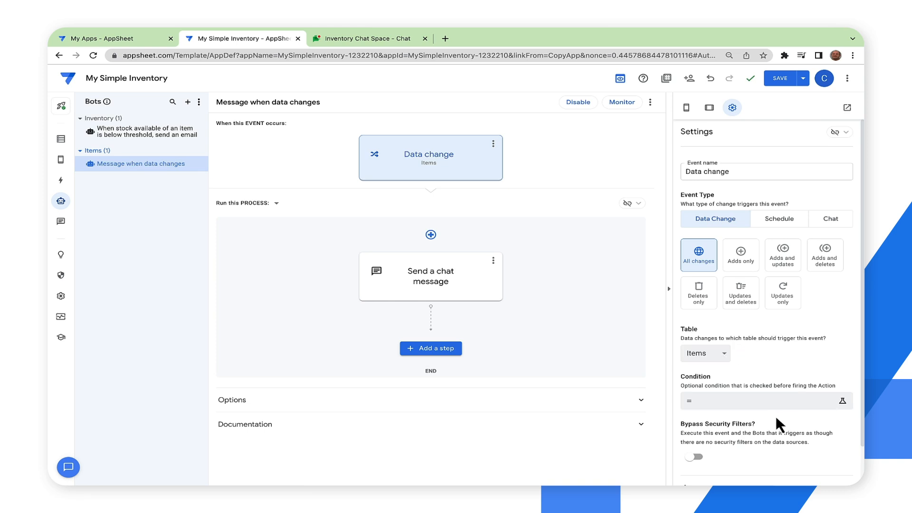
left_click(485, 290)
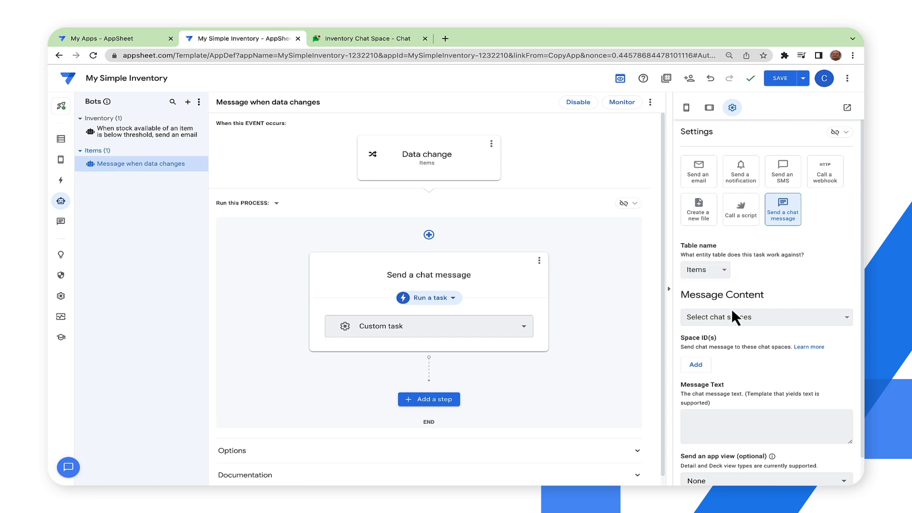
left_click(775, 317)
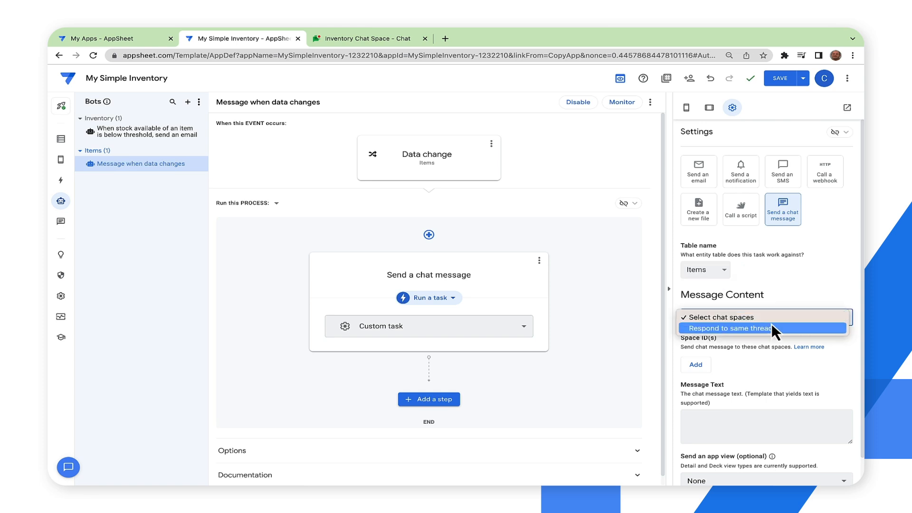
left_click(771, 320)
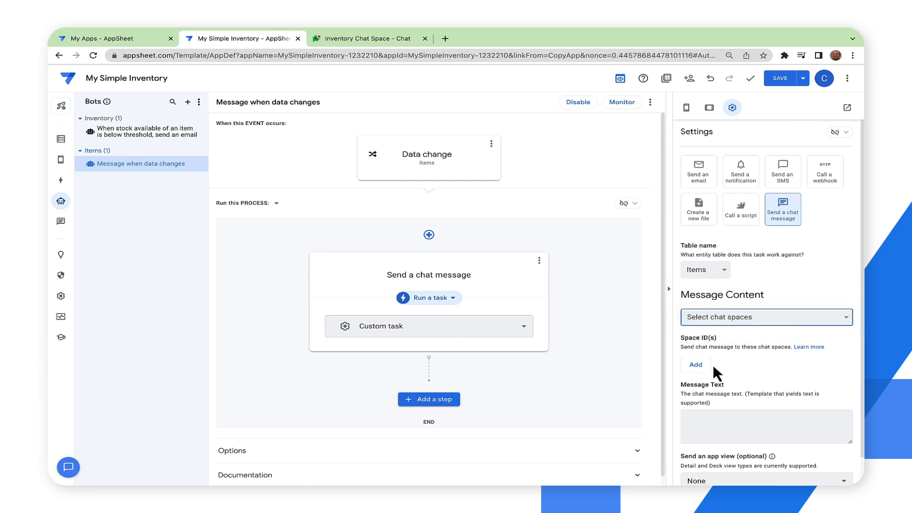
left_click(697, 365)
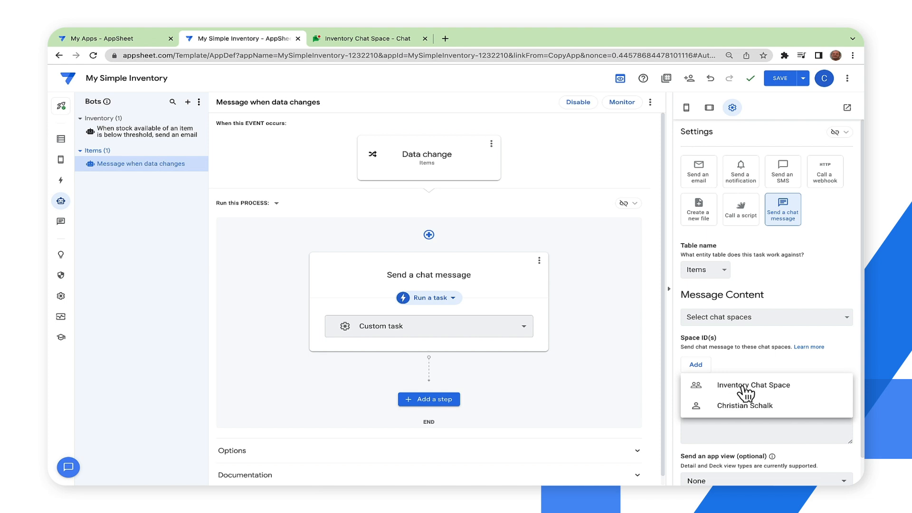
left_click(783, 386)
- Set the message text to "Items table has been updated!" and the sent app view to Items_Detail, and save the app
scroll(776, 396, "down", 1)
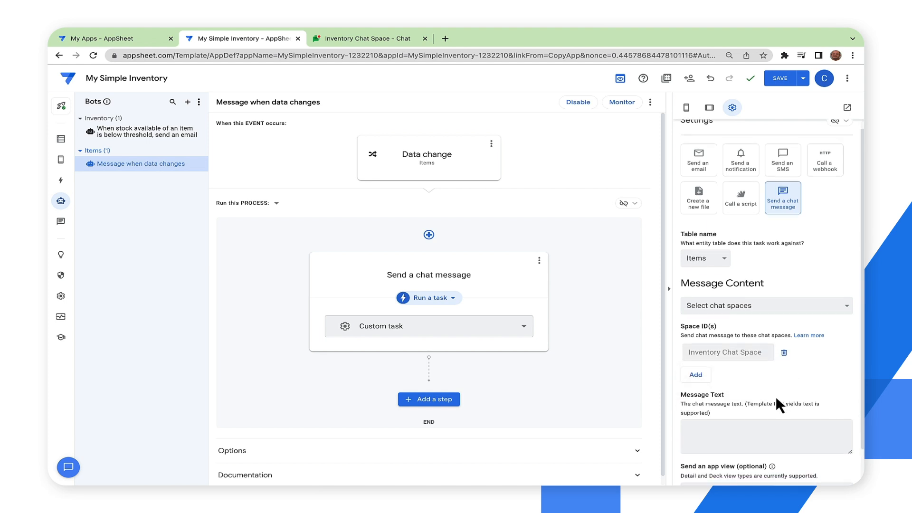
scroll(752, 484, "down", 1)
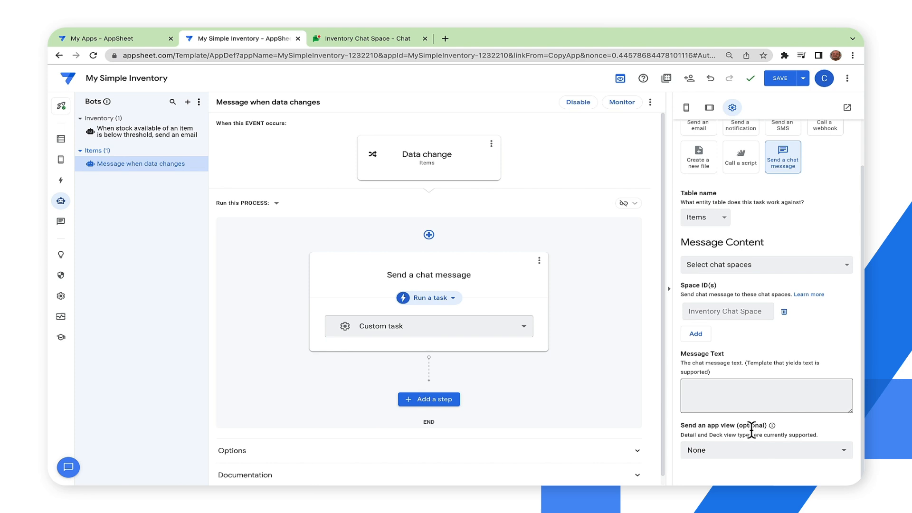
left_click(737, 388)
type("Items ")
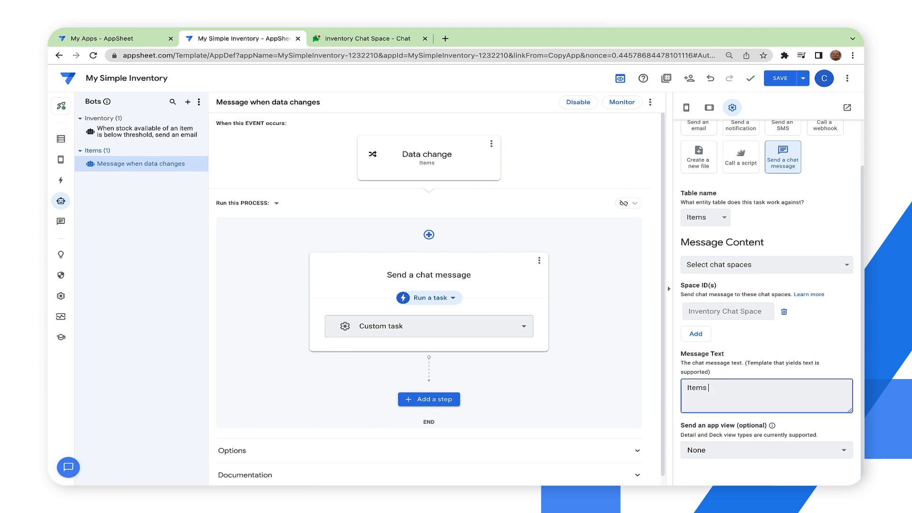
type("table has been updated!")
left_click(737, 450)
left_click(738, 454)
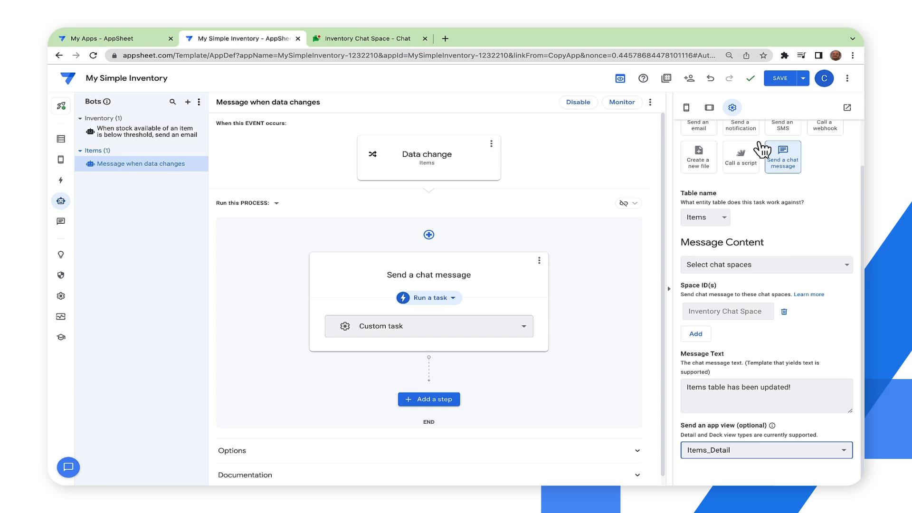
left_click(781, 78)
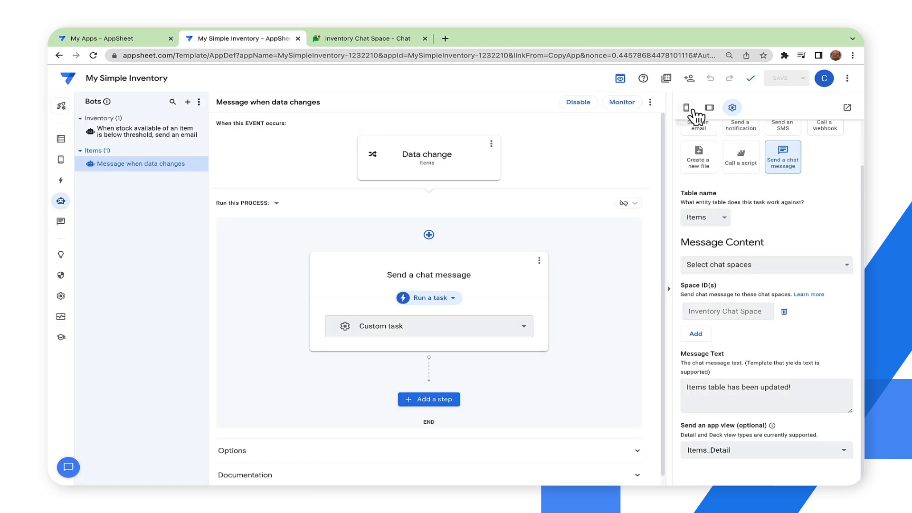
- In the mobile app preview, change the Saw item's description to "Cordless circular saw" and save the item
left_click(687, 108)
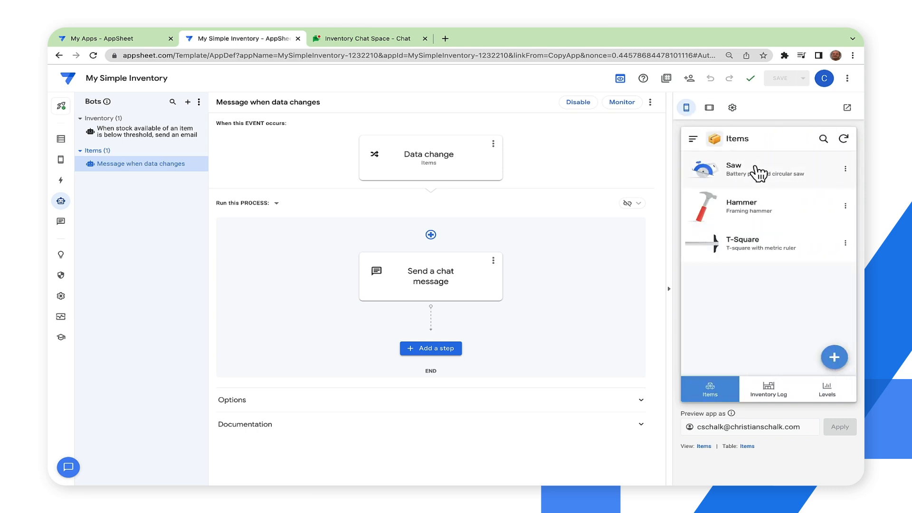
left_click(758, 174)
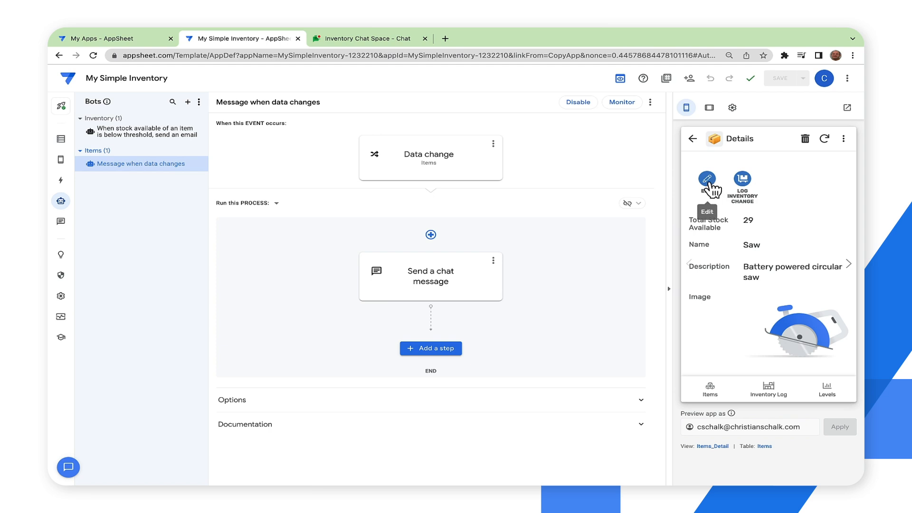
left_click(711, 182)
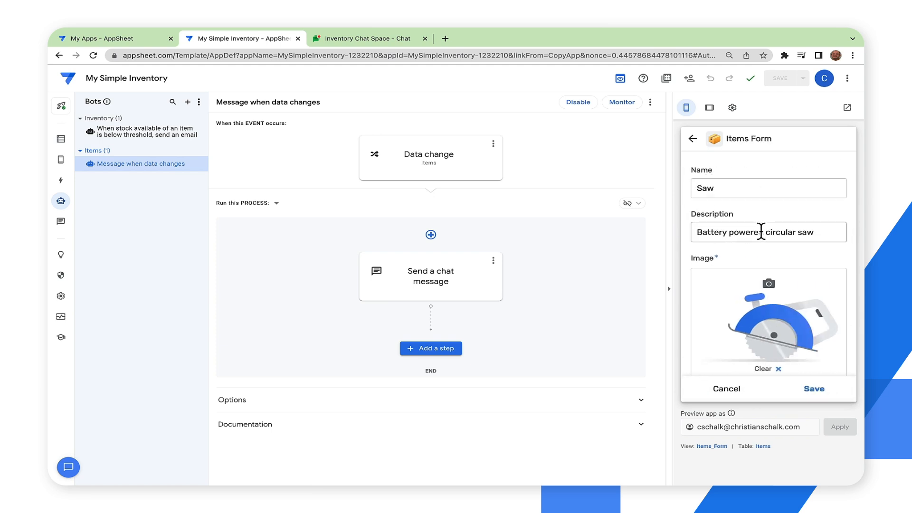
triple_click(761, 231)
left_click(761, 232)
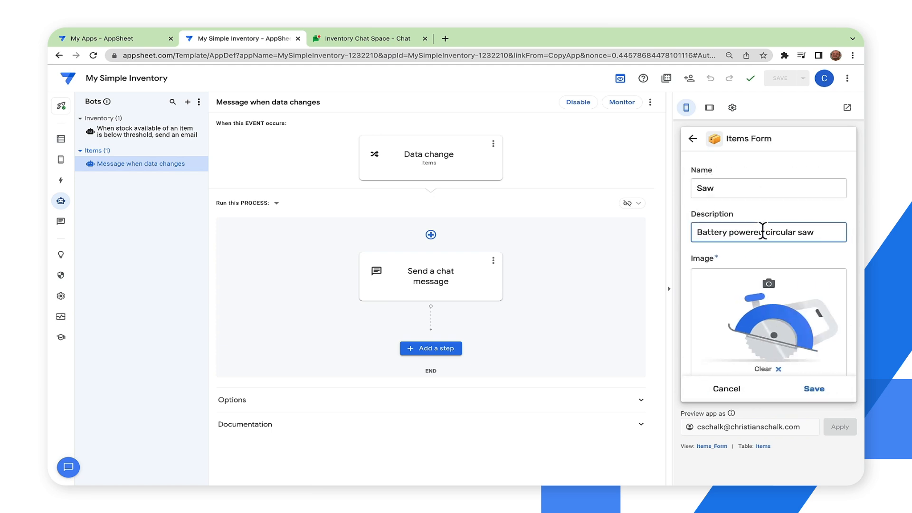
left_click_drag(761, 232, 661, 232)
type("Cordless")
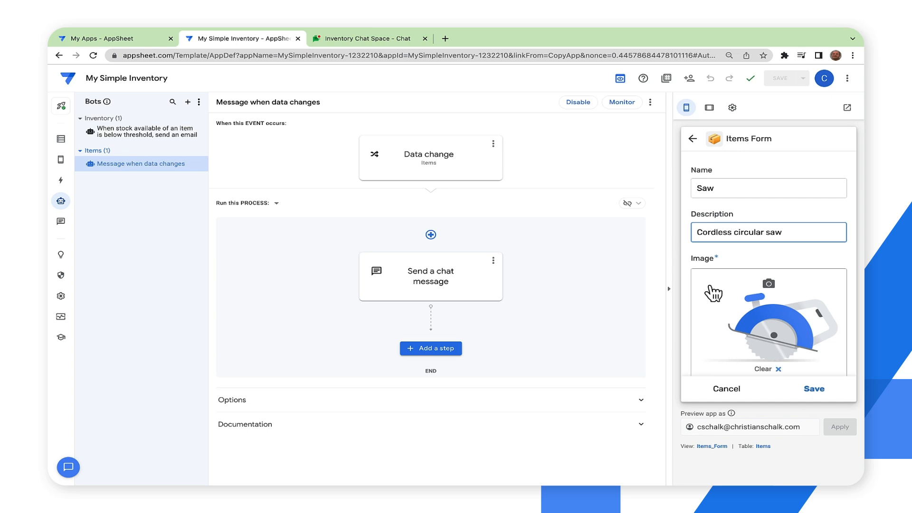
left_click(816, 390)
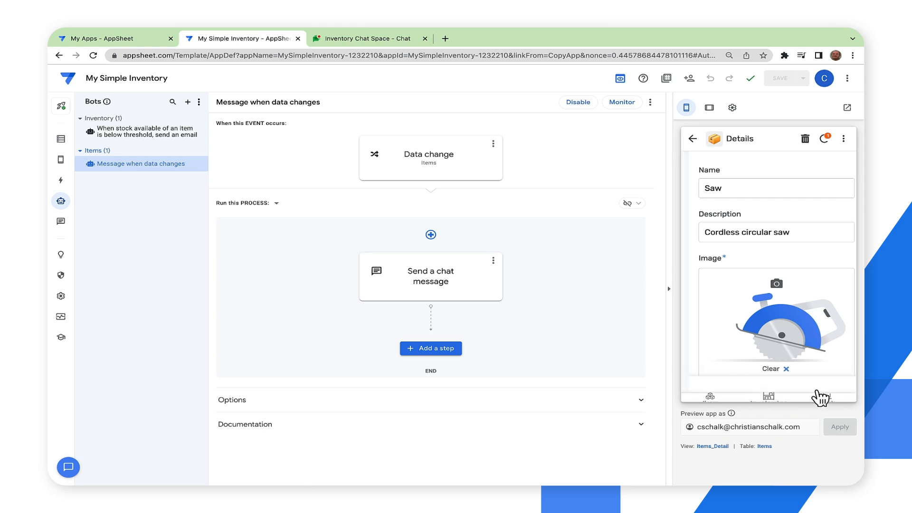
- Switch to Inventory Chat Space in Google Chat and check the automated message's text and the item description in its Items_Detail card
left_click(378, 43)
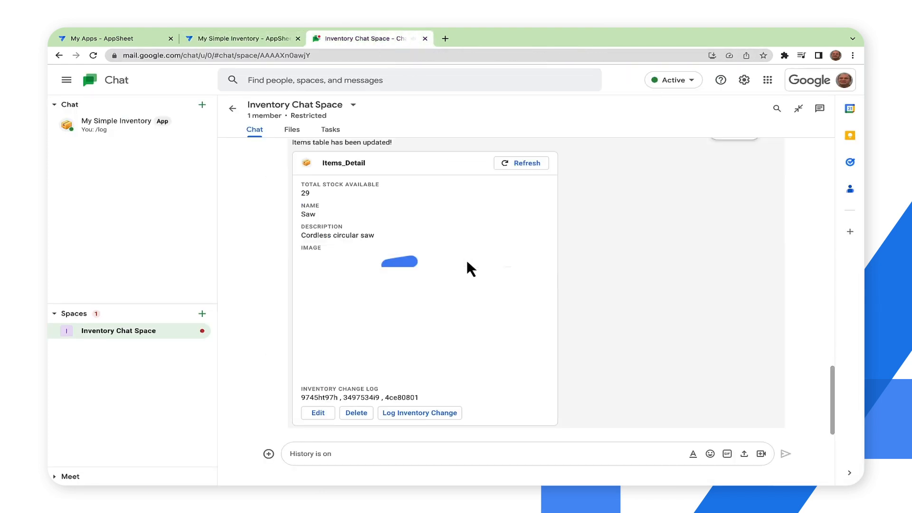
scroll(372, 292, "up", 1)
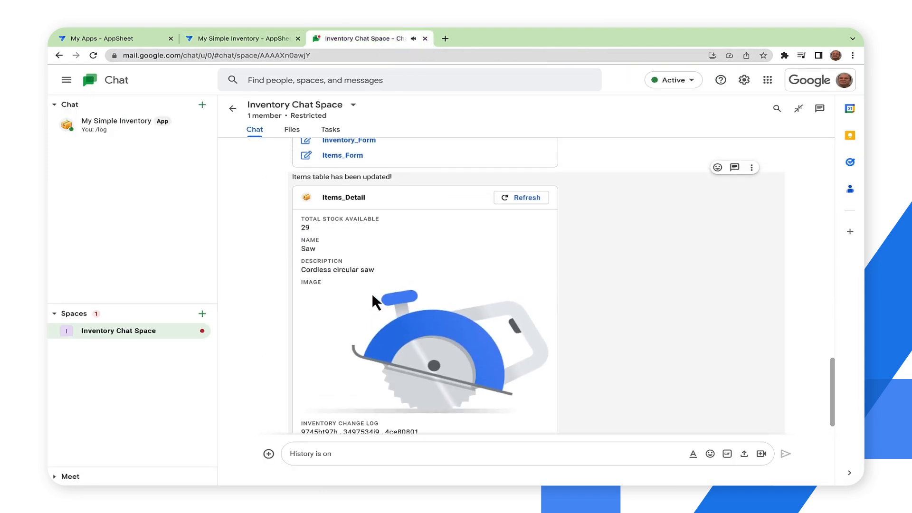
left_click_drag(292, 177, 393, 183)
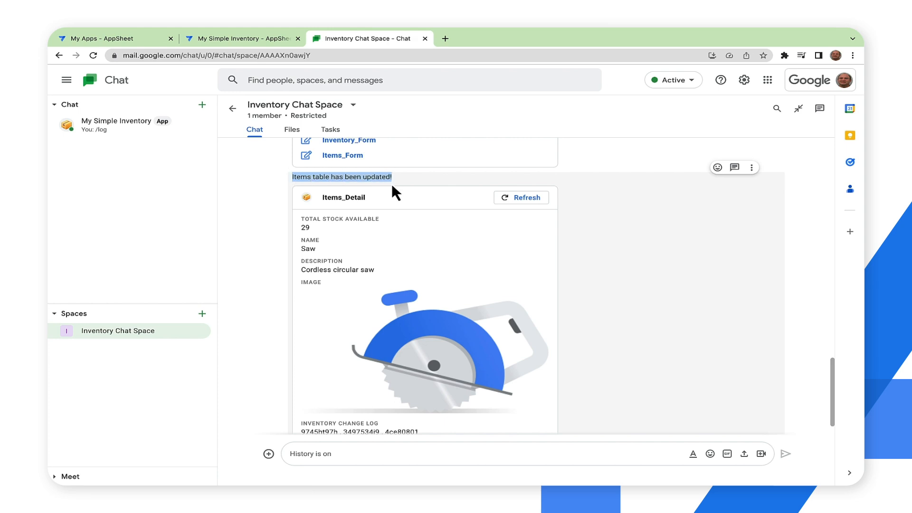
double_click(318, 270)
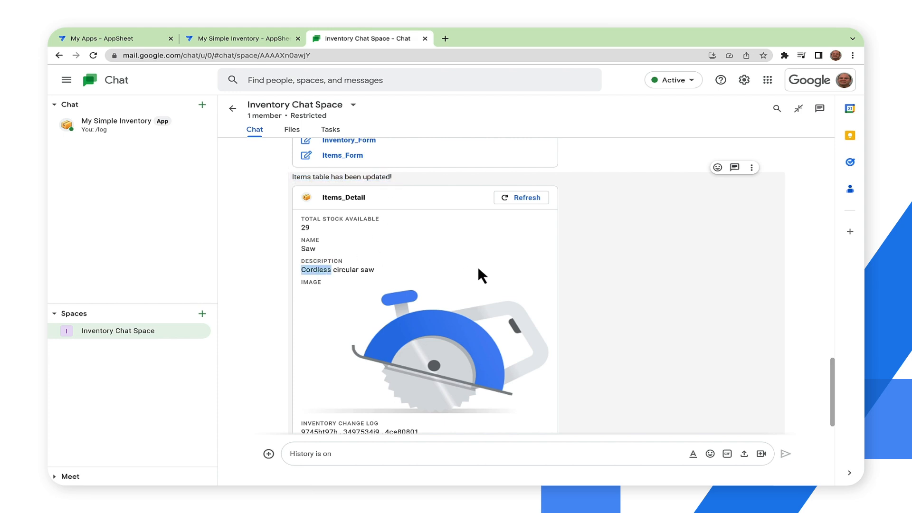
scroll(477, 266, "down", 1)
scroll(478, 266, "up", 1)
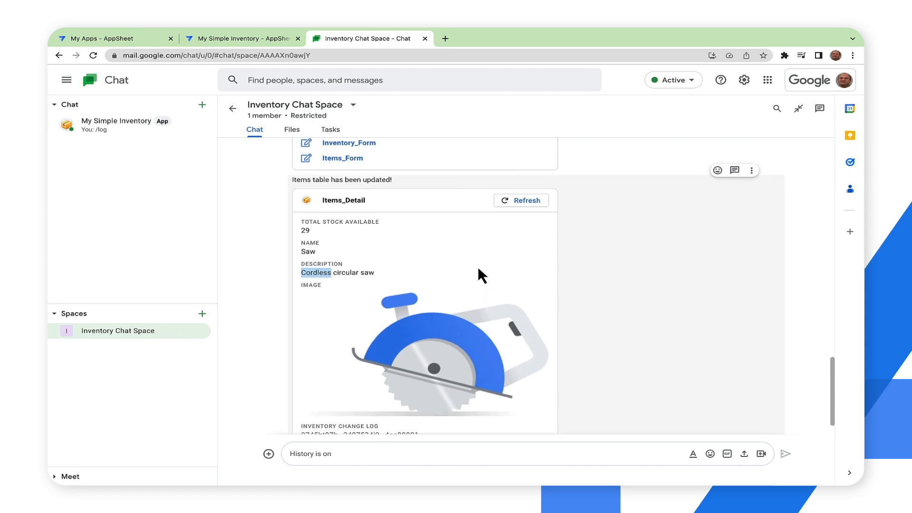